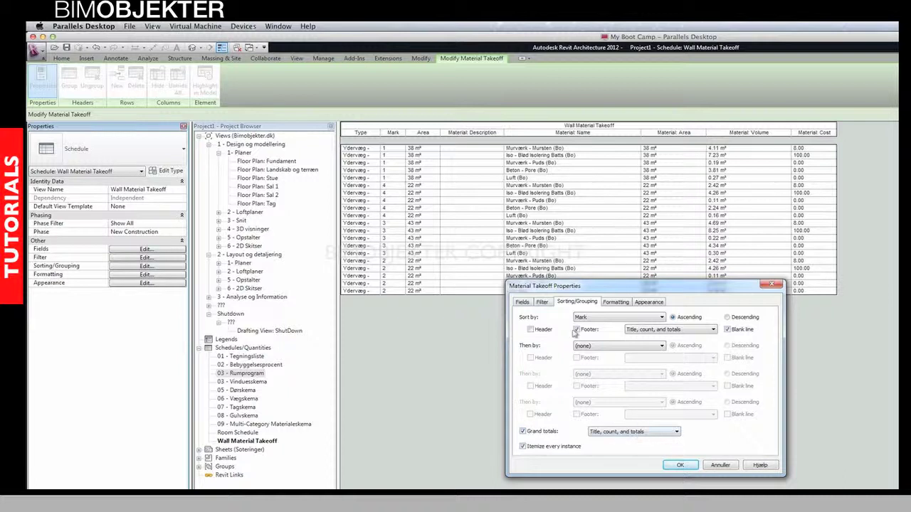
# Step: Apply the takeoff sorting by Mark with title, count and totals footers, blank lines and grand totals
pyautogui.click(681, 466)
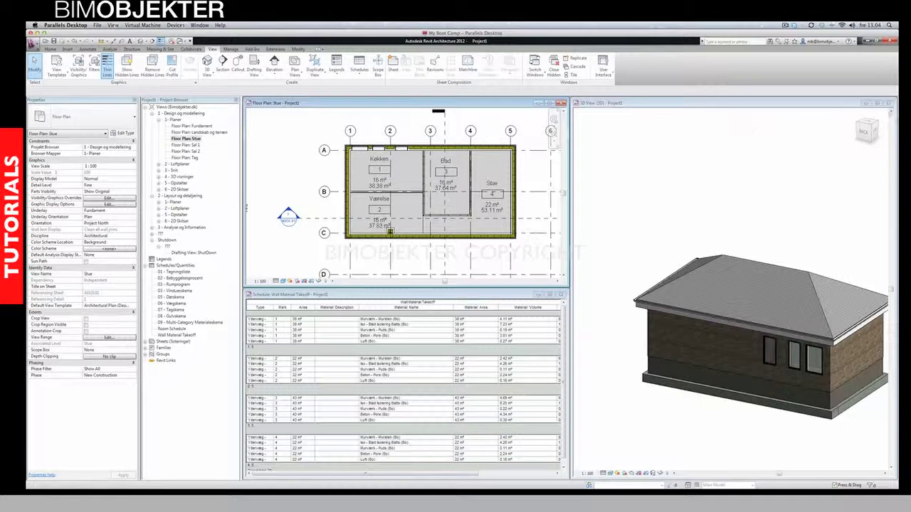
# Step: Minimize the 3D view and tile the Stue floor plan beside the Wall Material Takeoff
pyautogui.click(891, 106)
pyautogui.press('w')
pyautogui.press('t')
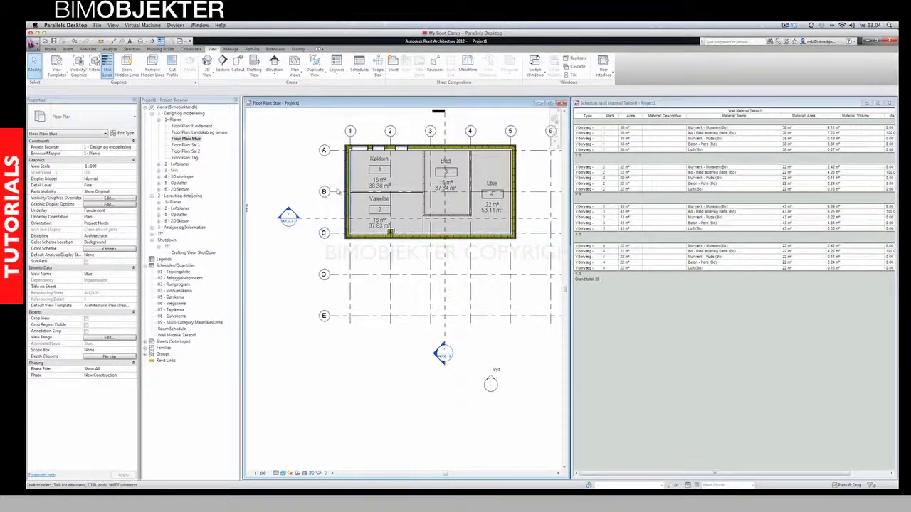
# Step: Select each of the four exterior walls in the Stue floor plan to check its Mark against the schedule
pyautogui.click(415, 150)
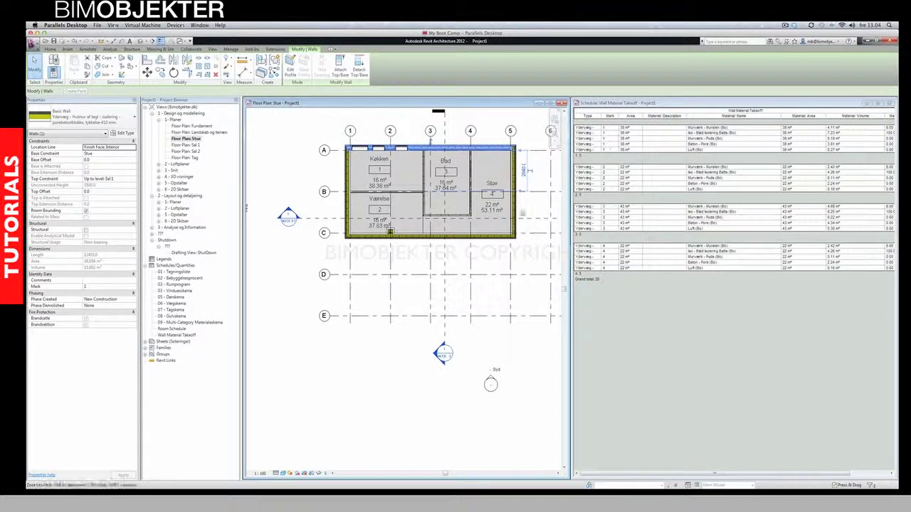
pyautogui.click(514, 214)
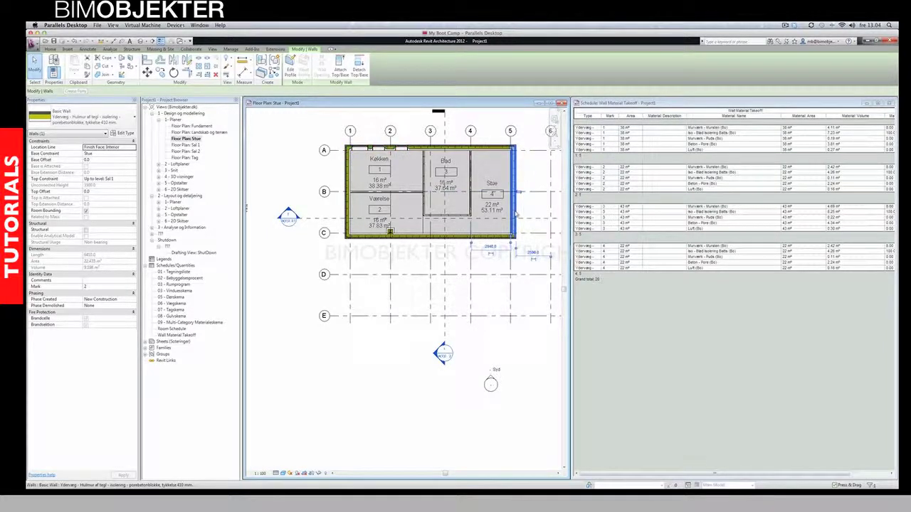
pyautogui.click(484, 235)
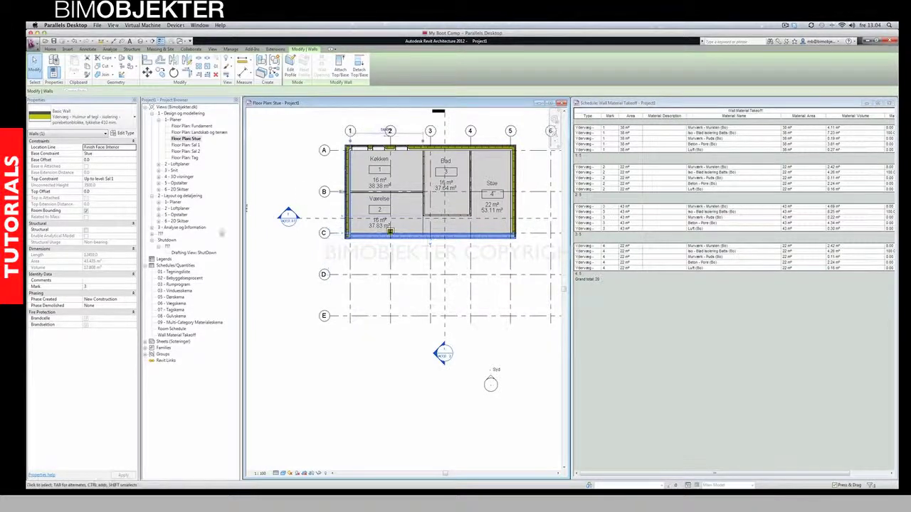
pyautogui.click(347, 191)
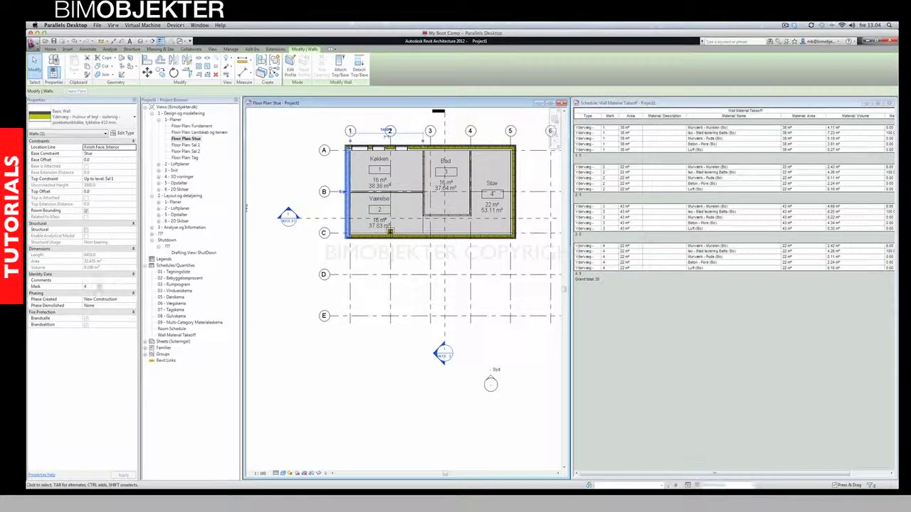
# Step: Return to the Wall Material Takeoff and narrow its Material: Volume column
pyautogui.click(628, 394)
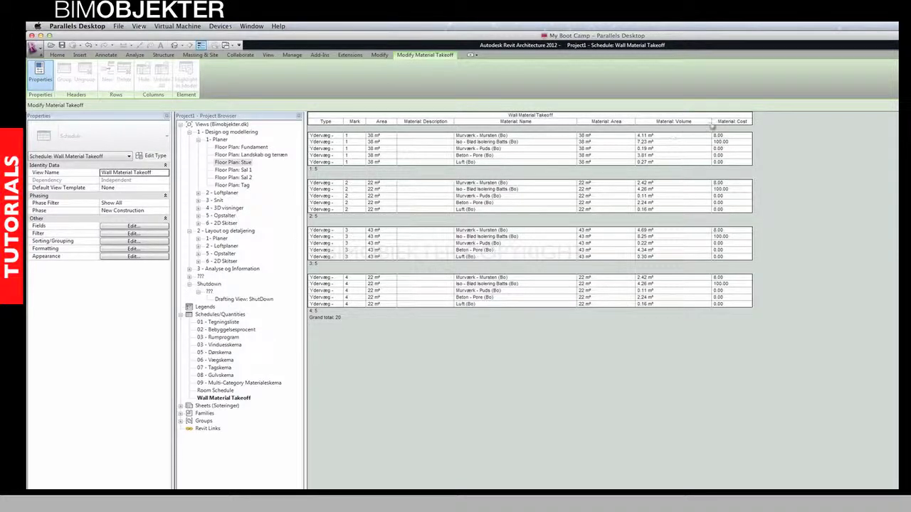
pyautogui.moveTo(712, 122); pyautogui.dragTo(695, 121)
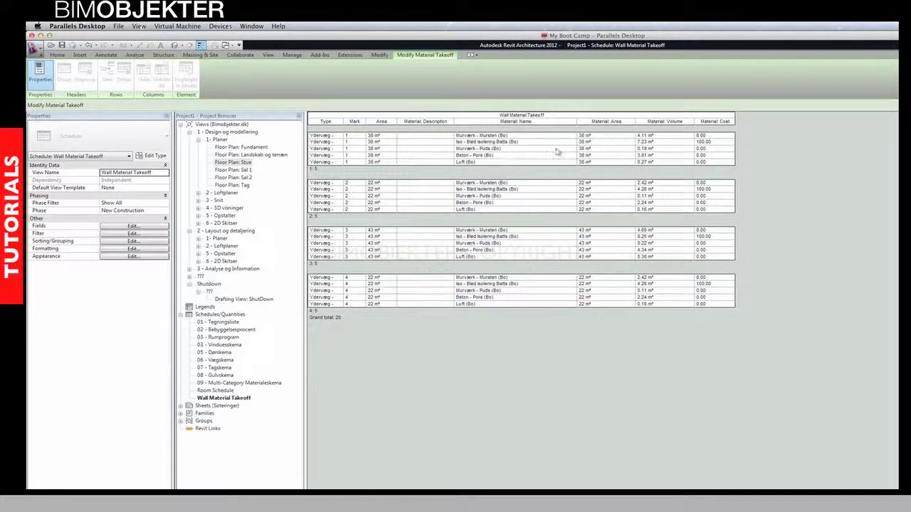
# Step: Set the Material: Cost of Murværk - Mursten and Iso - Blød Isolering Batts to 0 in the takeoff
pyautogui.click(719, 135)
pyautogui.write('1')
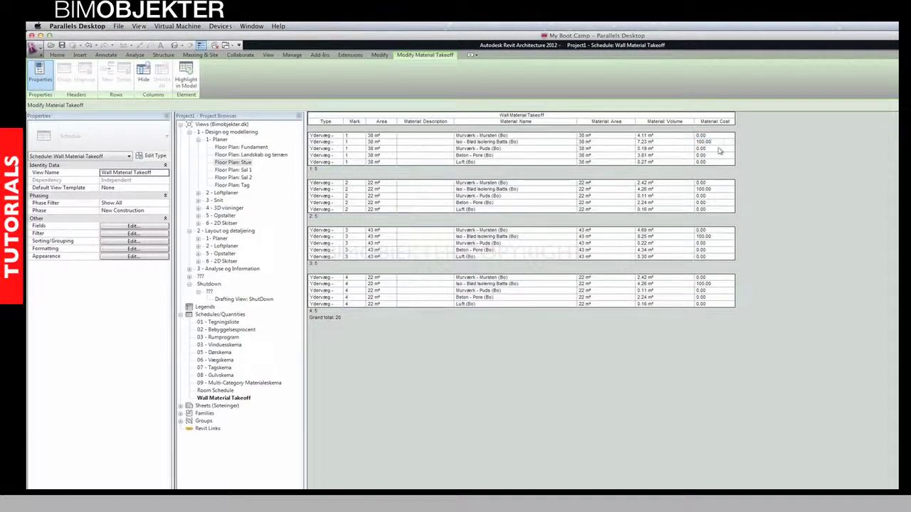
pyautogui.moveTo(718, 141); pyautogui.dragTo(676, 147)
pyautogui.write('0')
pyautogui.press('Down')
pyautogui.press('Down')
pyautogui.click(737, 123)
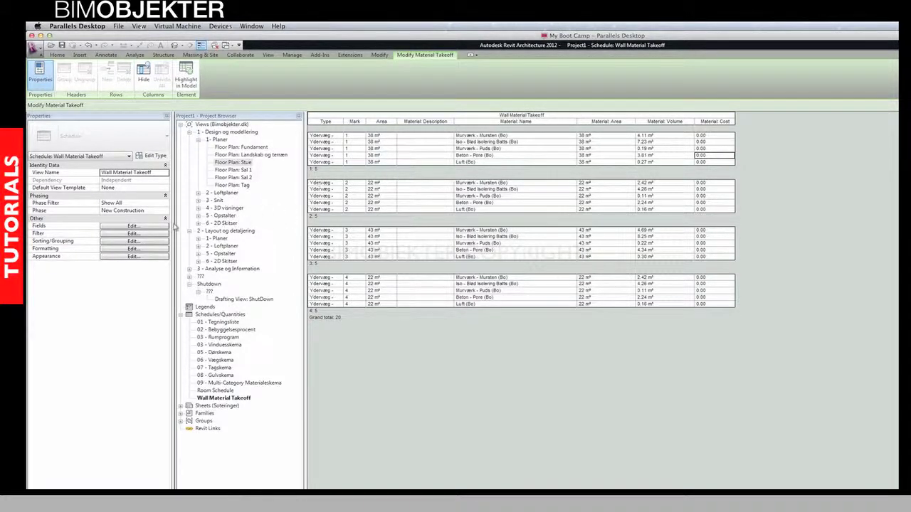
# Step: Start a calculated value in the takeoff fields, named Samlet pris, with the type Area
pyautogui.click(156, 227)
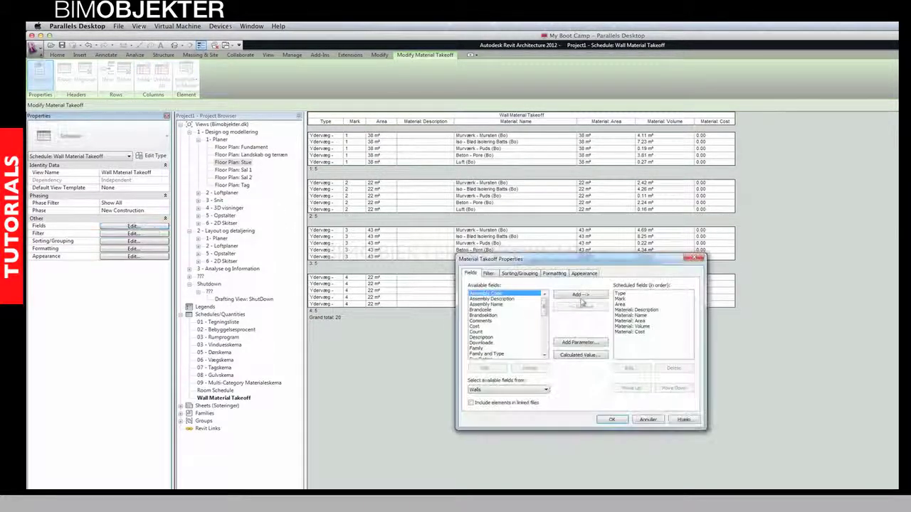
pyautogui.moveTo(629, 262); pyautogui.dragTo(671, 230)
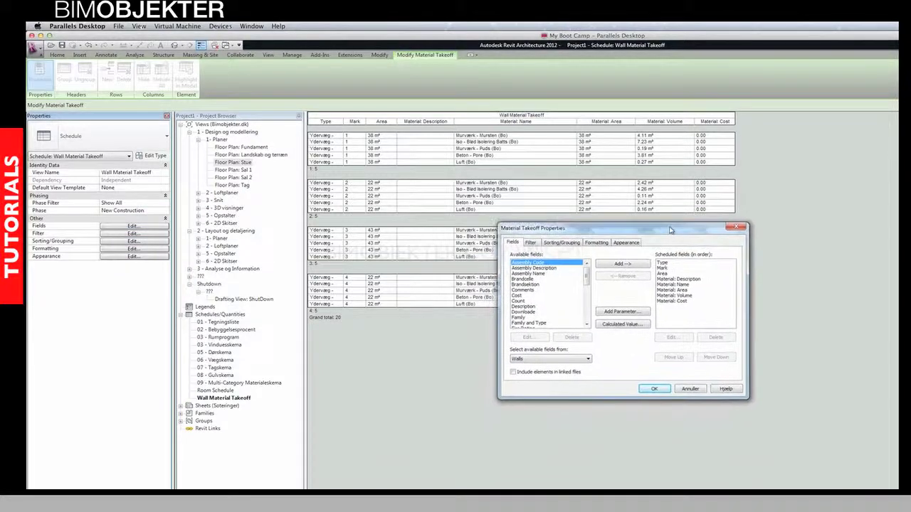
pyautogui.click(627, 326)
pyautogui.moveTo(519, 335); pyautogui.dragTo(526, 337)
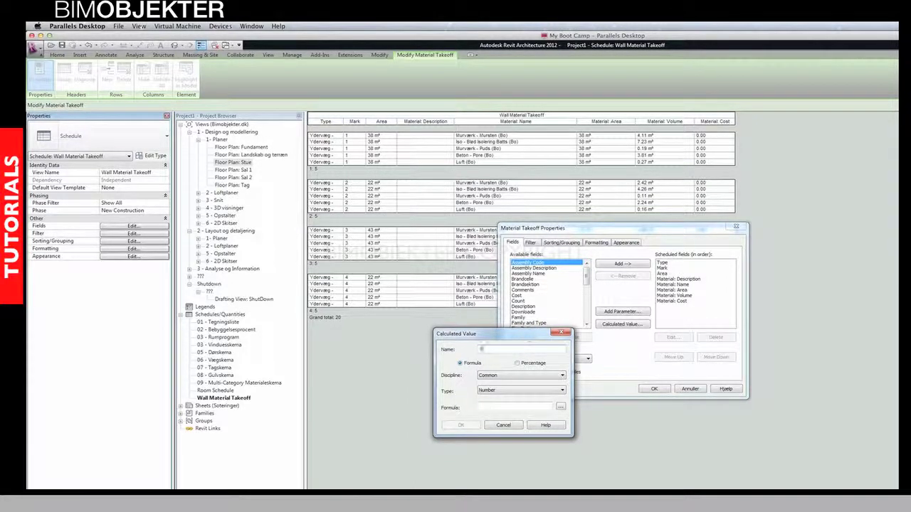
pyautogui.write('Samlet pris')
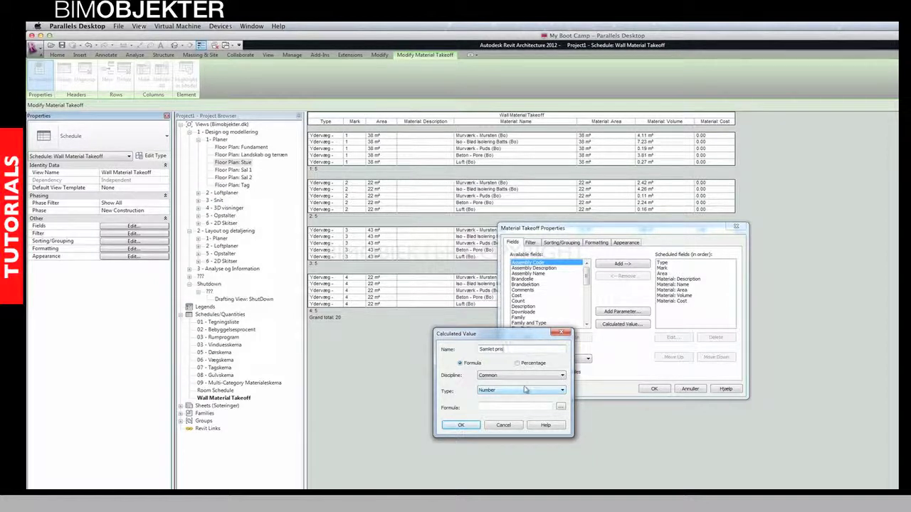
pyautogui.click(524, 390)
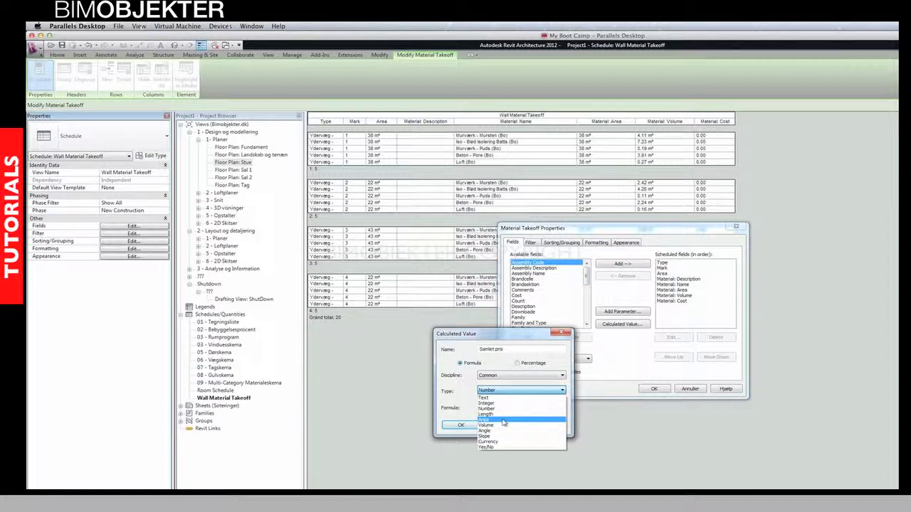
pyautogui.click(503, 421)
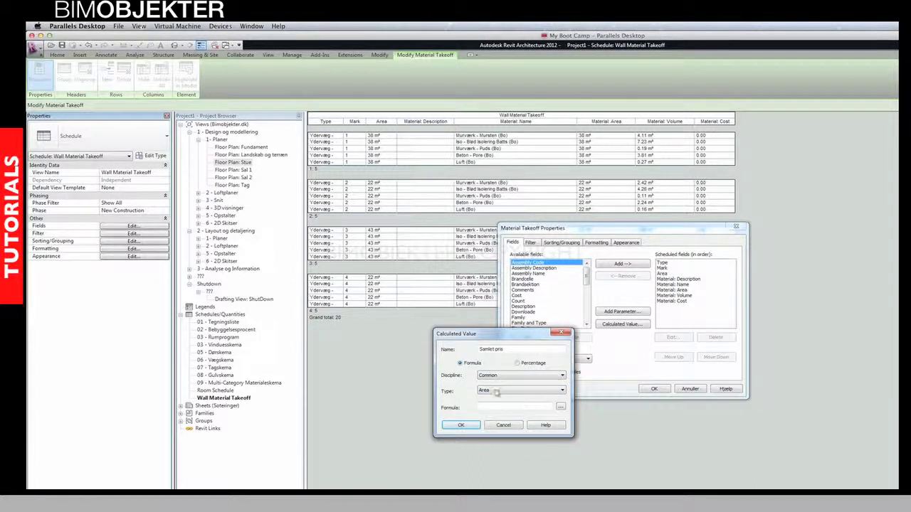
# Step: Define the Samlet pris formula as Material: Cost * Material: Area and add the field to the takeoff
pyautogui.click(560, 408)
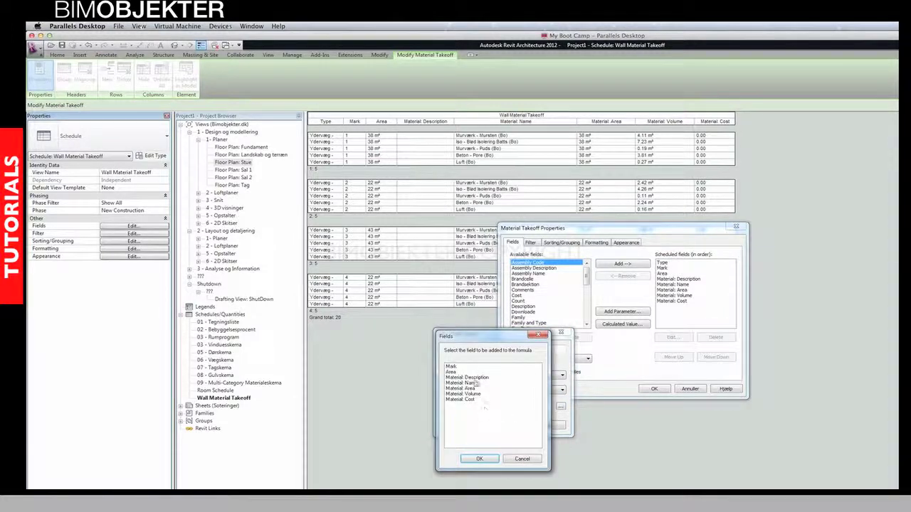
pyautogui.click(464, 399)
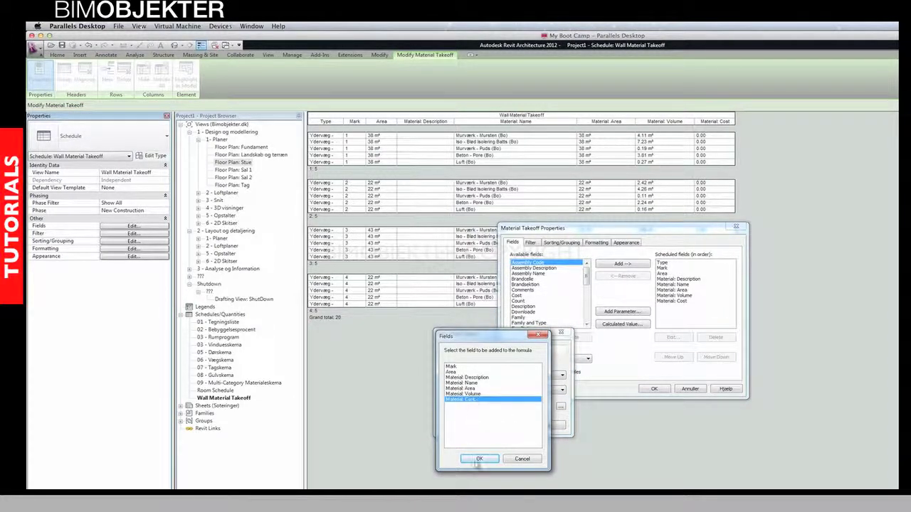
pyautogui.click(478, 460)
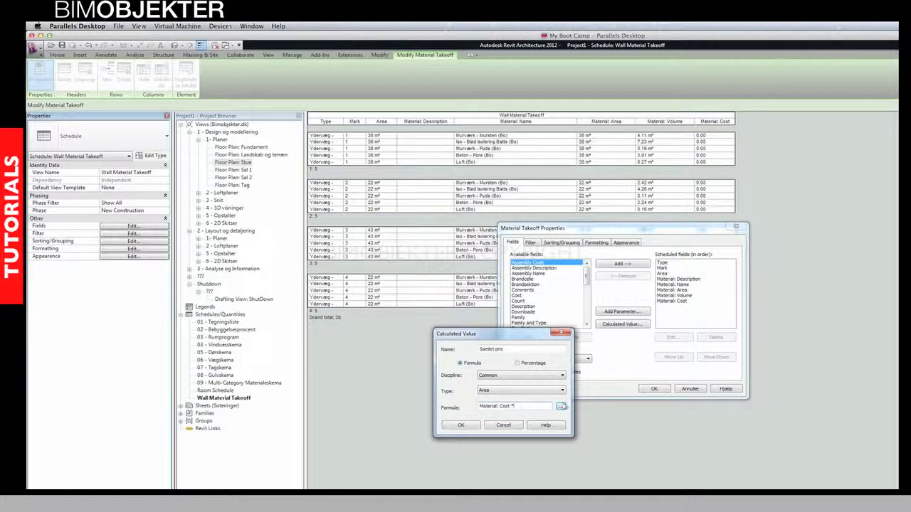
pyautogui.click(561, 406)
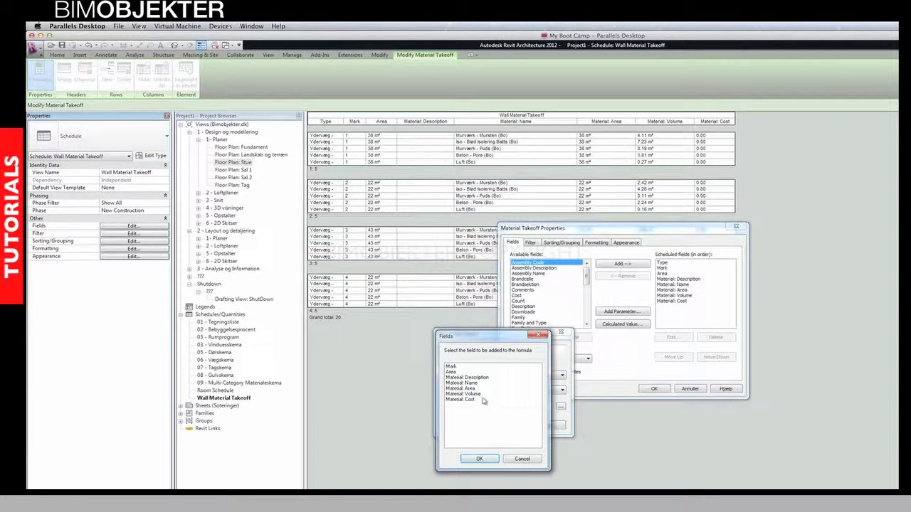
pyautogui.click(470, 389)
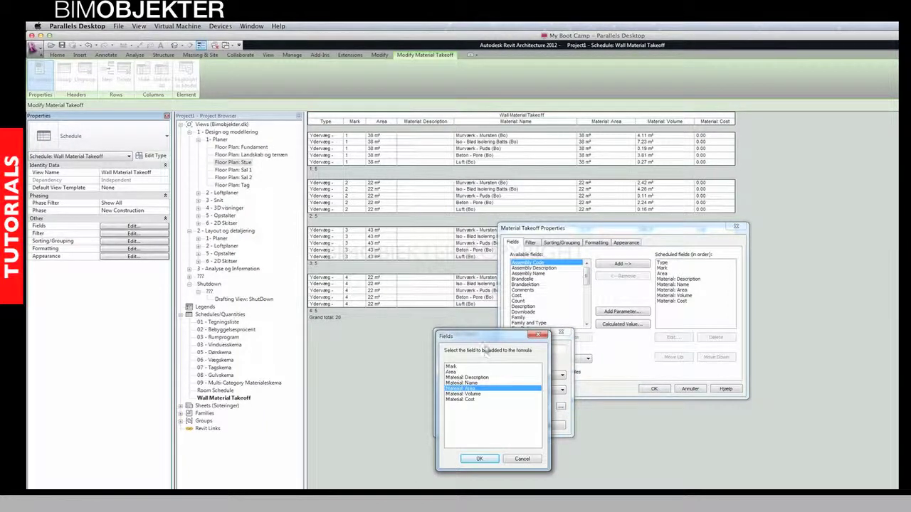
pyautogui.moveTo(486, 341); pyautogui.dragTo(346, 345)
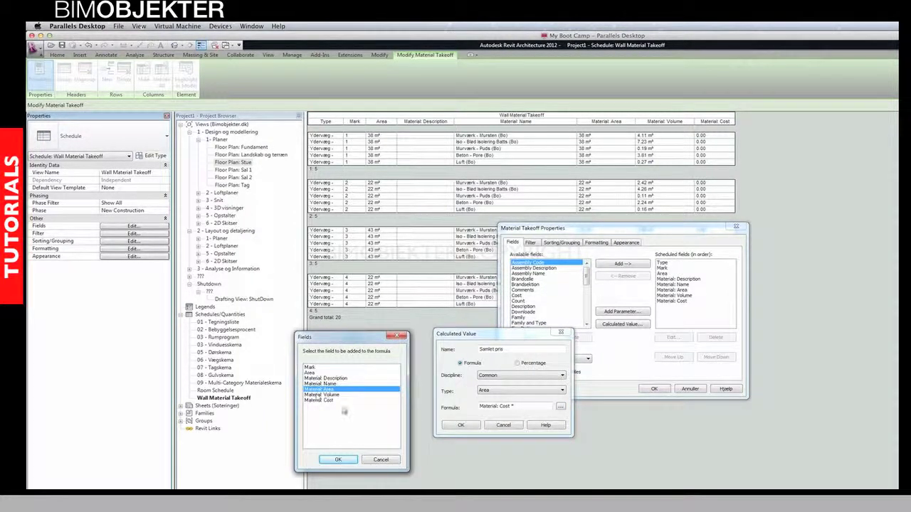
pyautogui.click(339, 459)
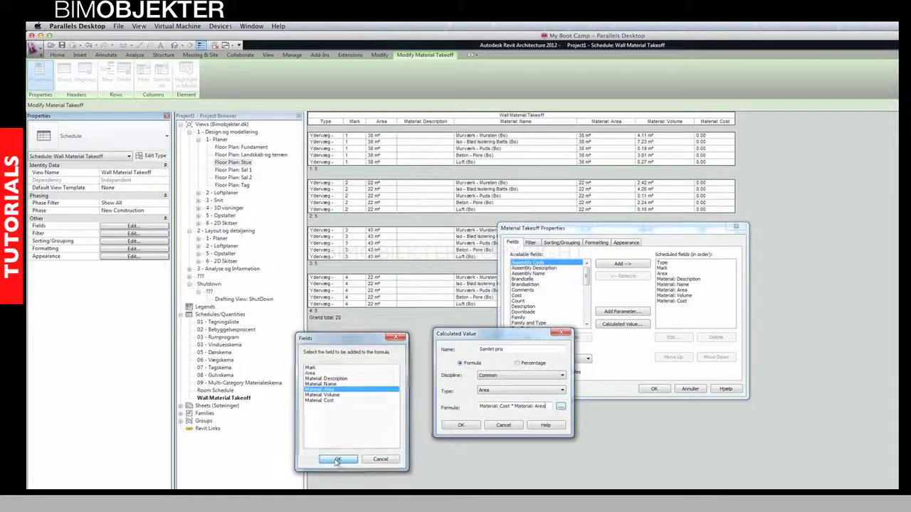
pyautogui.click(462, 426)
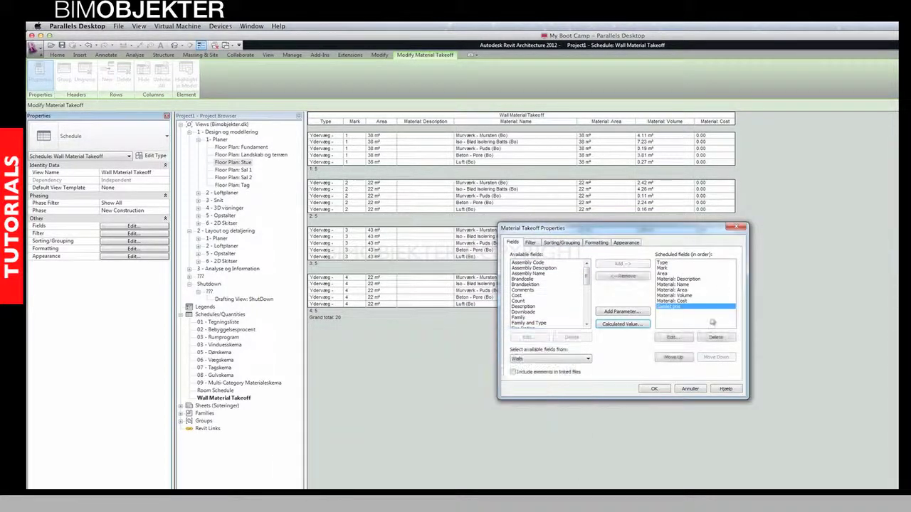
pyautogui.click(654, 390)
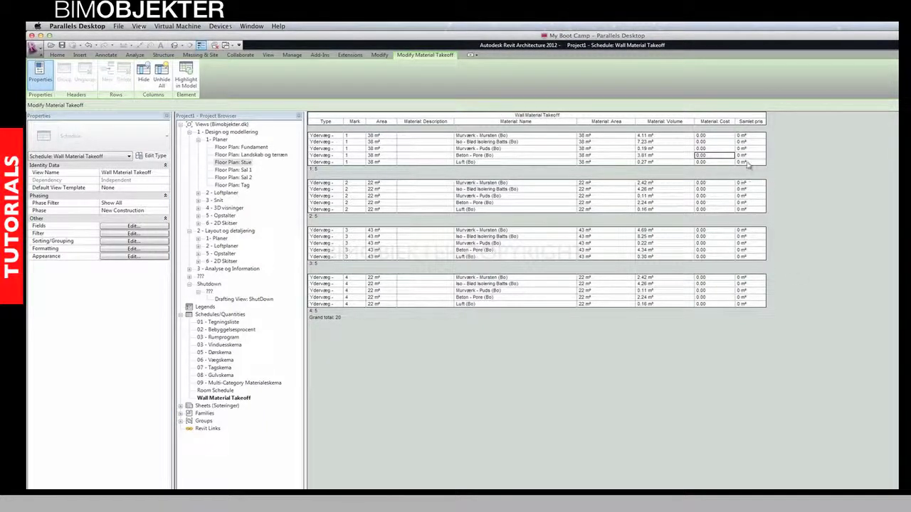
# Step: Override the project settings for the Samlet pris field format with unit symbol None, and widen the Samlet pris column
pyautogui.click(119, 227)
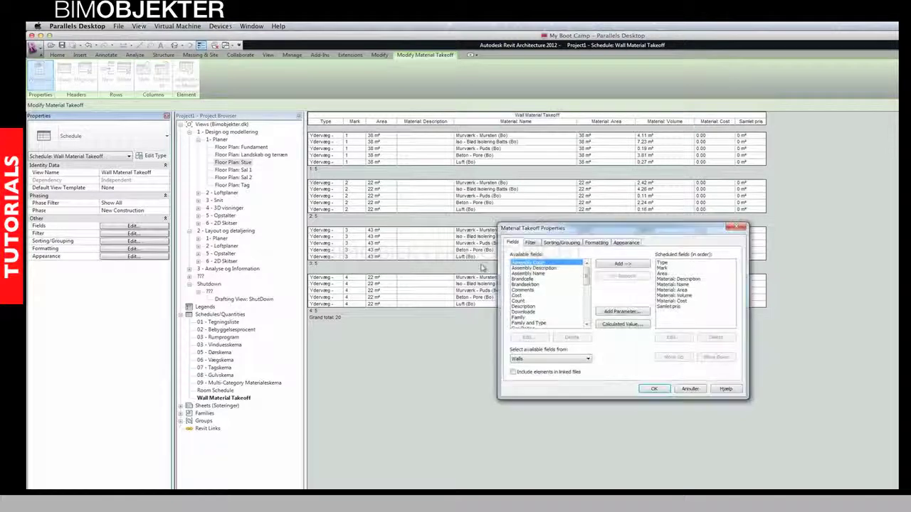
pyautogui.moveTo(597, 226); pyautogui.dragTo(529, 336)
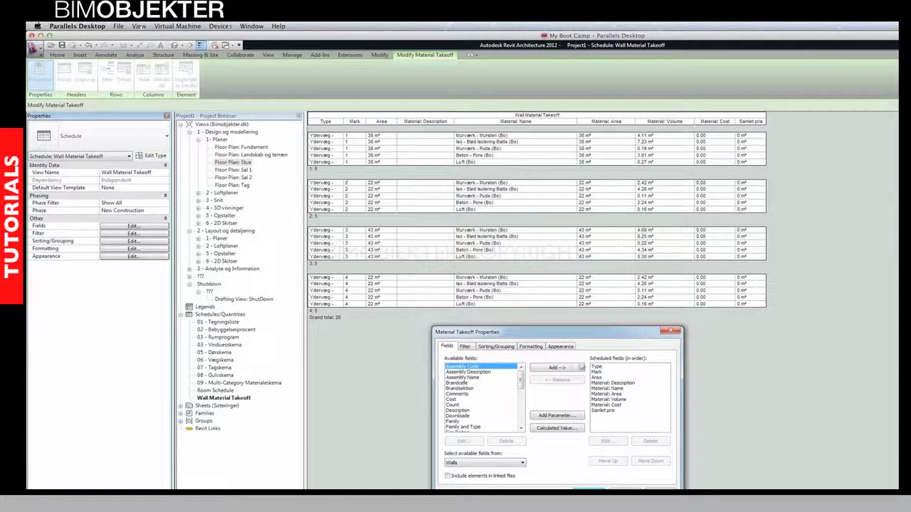
pyautogui.click(530, 347)
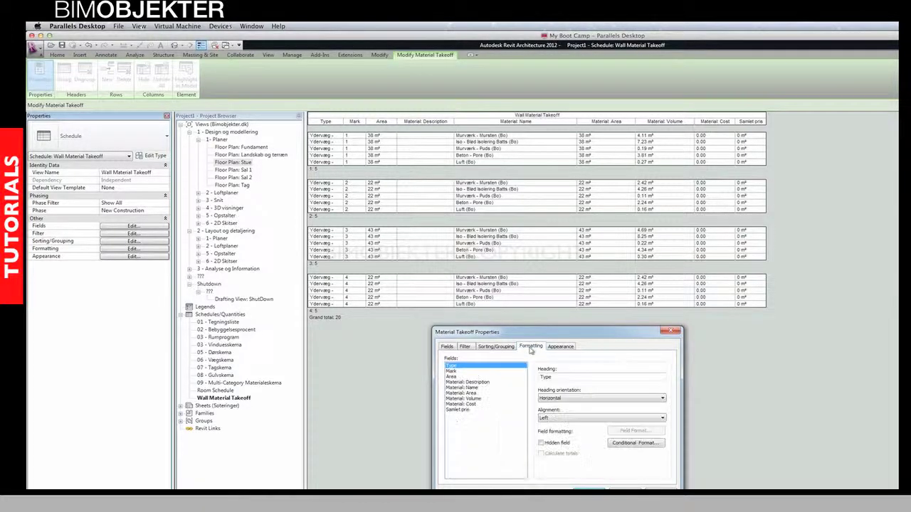
pyautogui.click(459, 410)
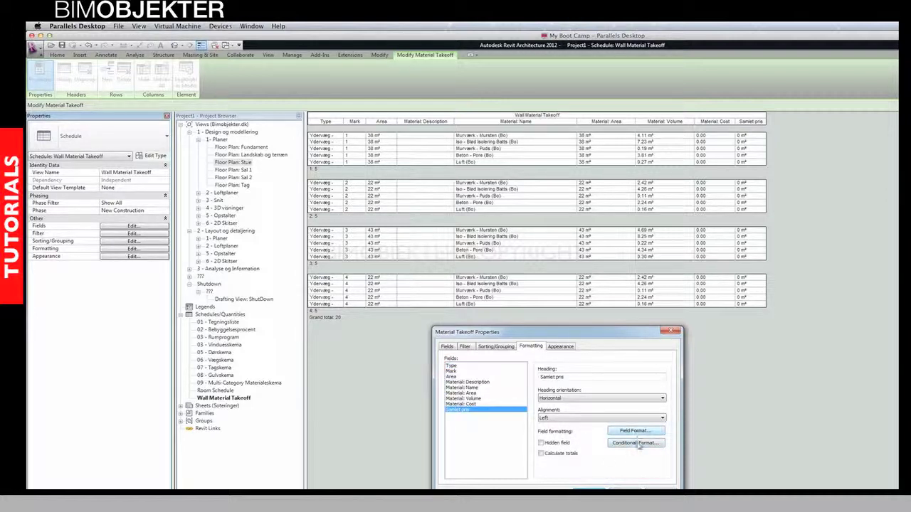
pyautogui.click(637, 431)
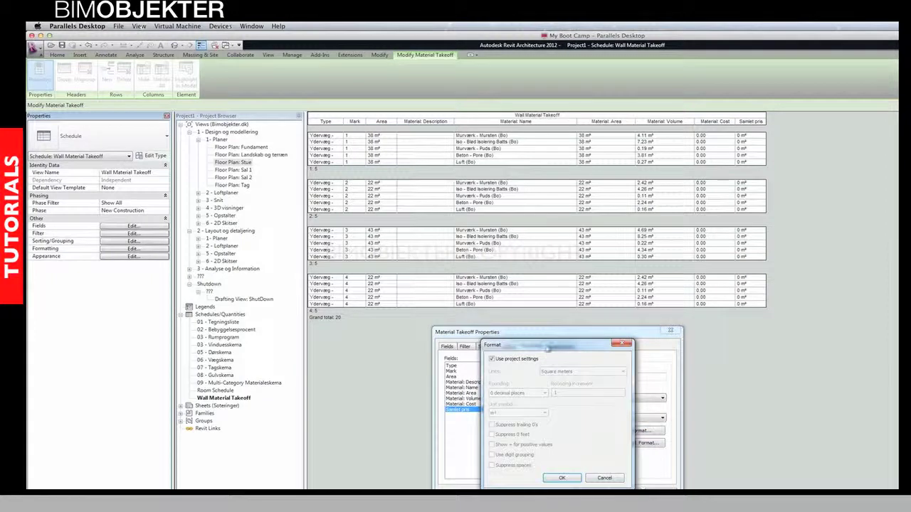
pyautogui.click(460, 339)
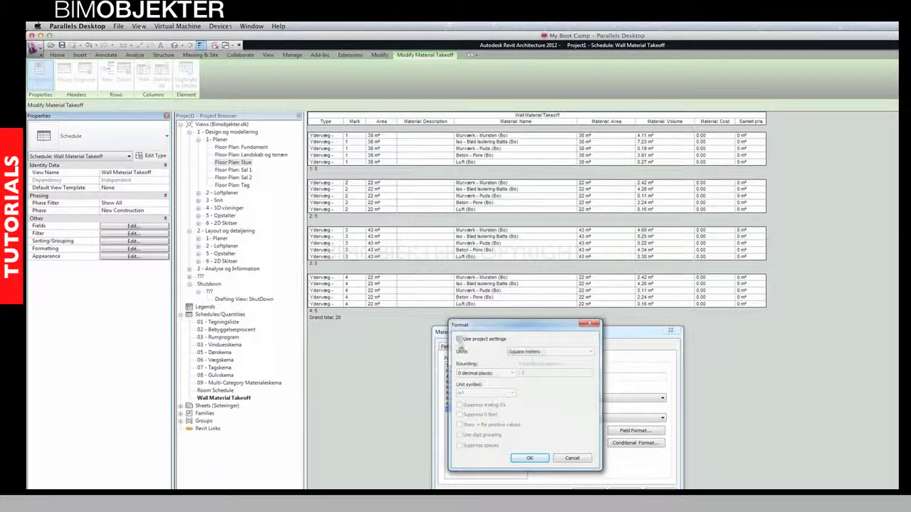
pyautogui.click(491, 394)
pyautogui.click(473, 406)
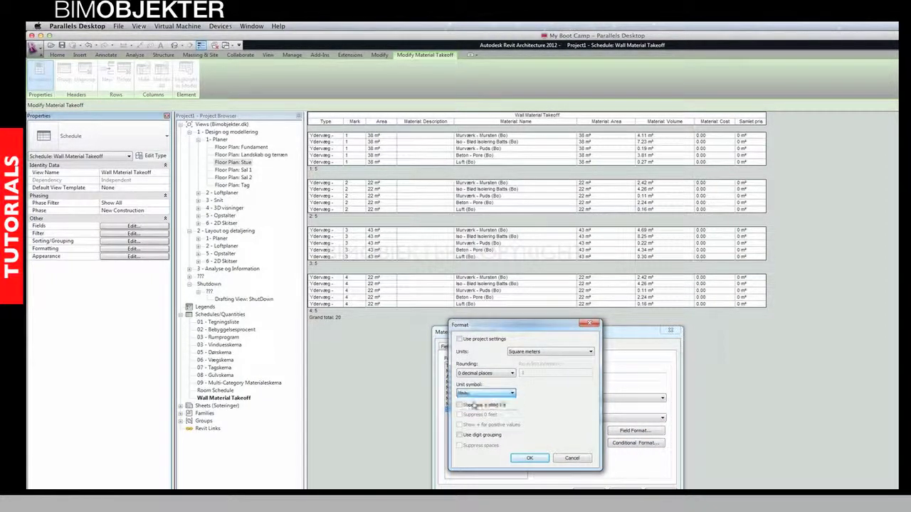
pyautogui.click(529, 457)
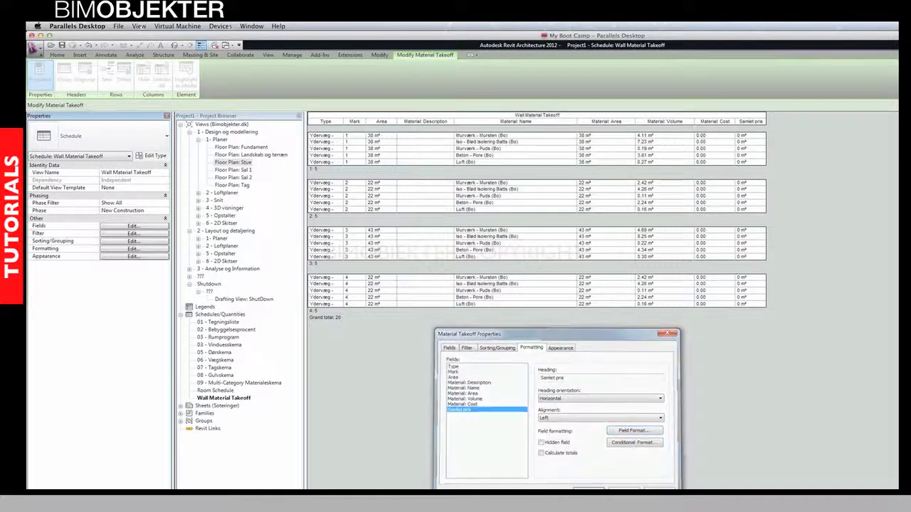
pyautogui.press('Return')
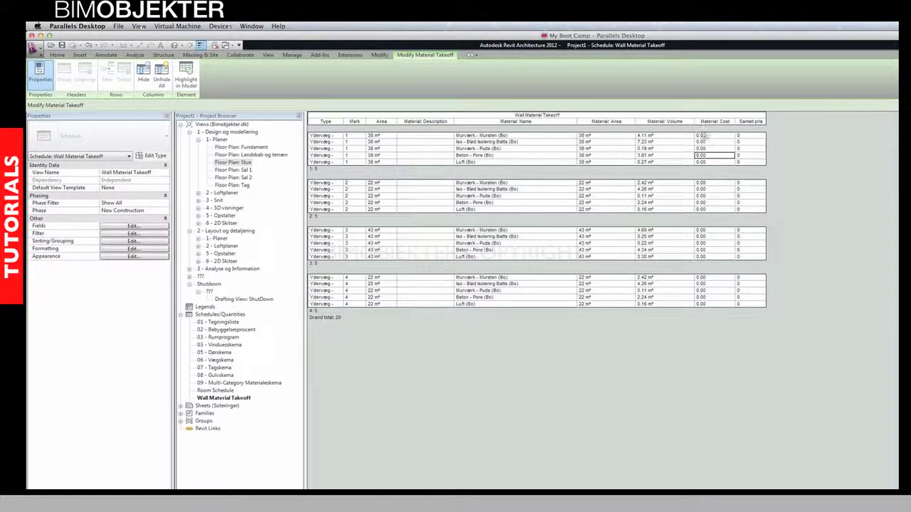
pyautogui.moveTo(766, 119); pyautogui.dragTo(777, 120)
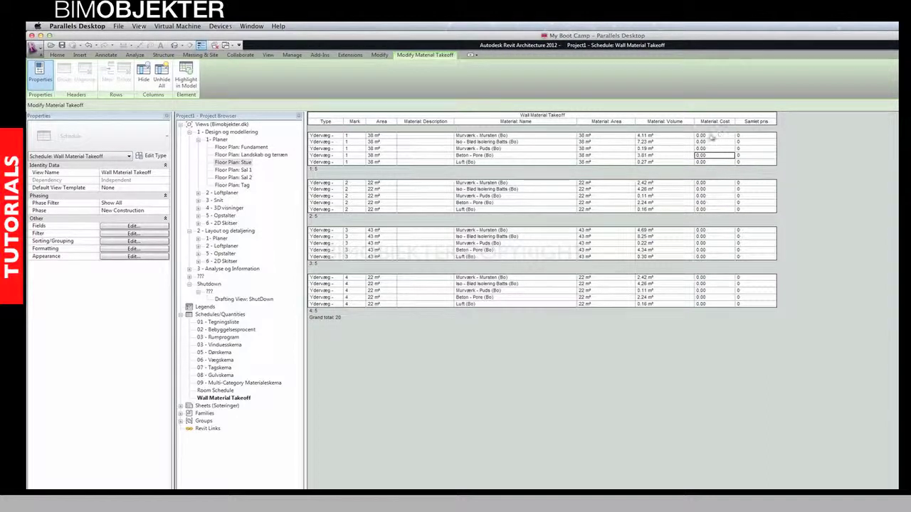
# Step: Set the Material: Cost of Murværk - Mursten to 100
pyautogui.click(710, 136)
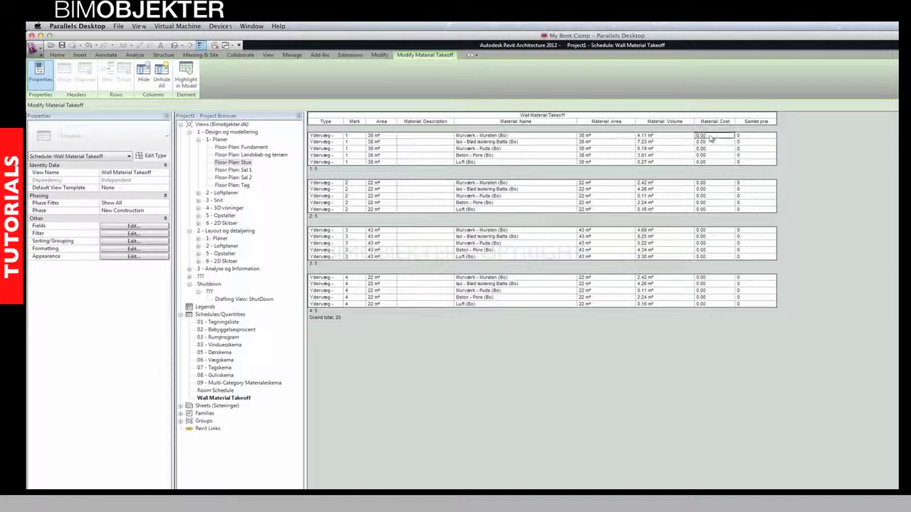
pyautogui.doubleClick(704, 136)
pyautogui.press('Return')
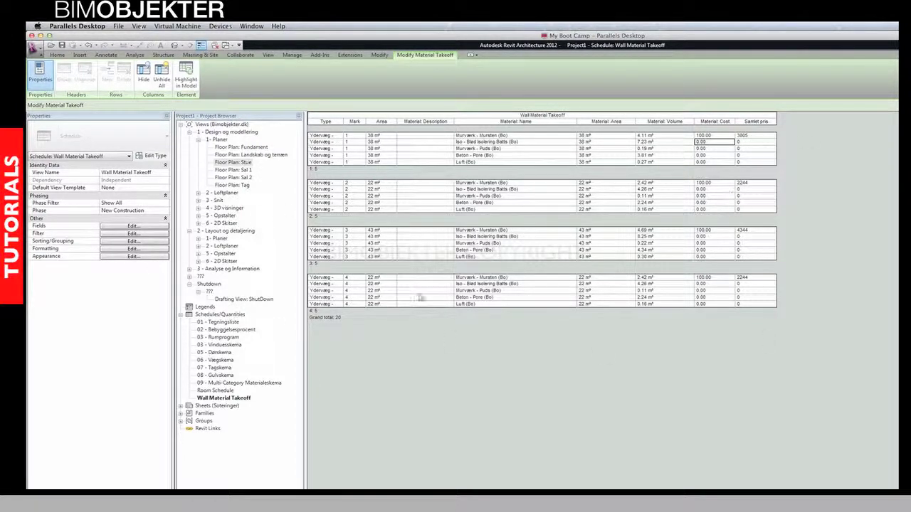
# Step: Add conditional formatting to the Material: Cost field that gives values less than 1.00 a red background
pyautogui.click(133, 249)
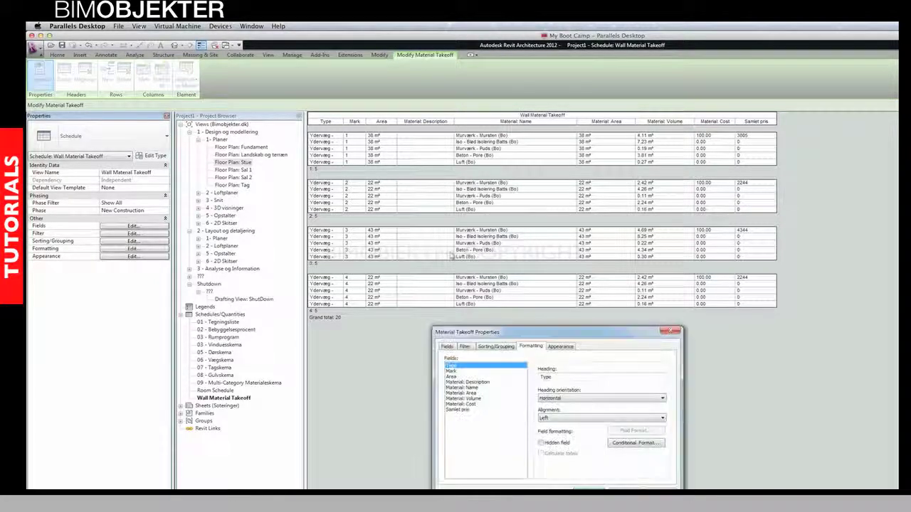
pyautogui.moveTo(576, 330); pyautogui.dragTo(676, 331)
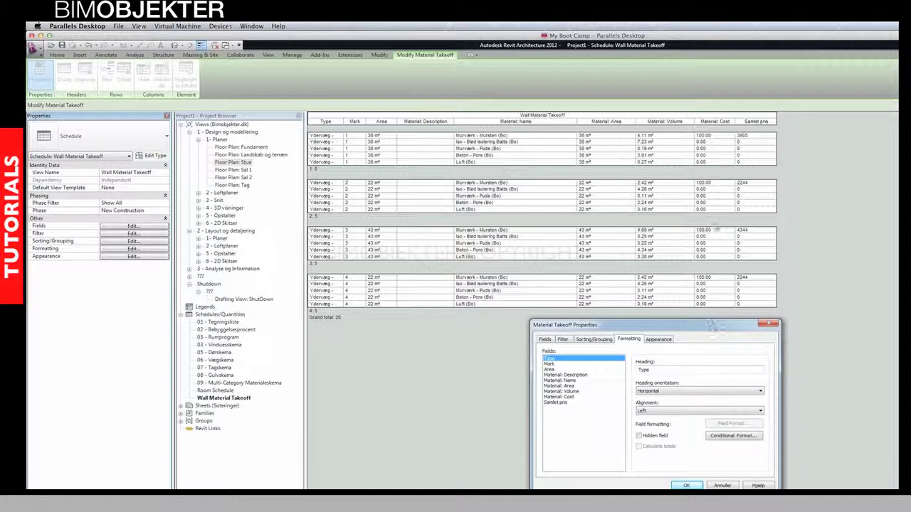
pyautogui.click(557, 397)
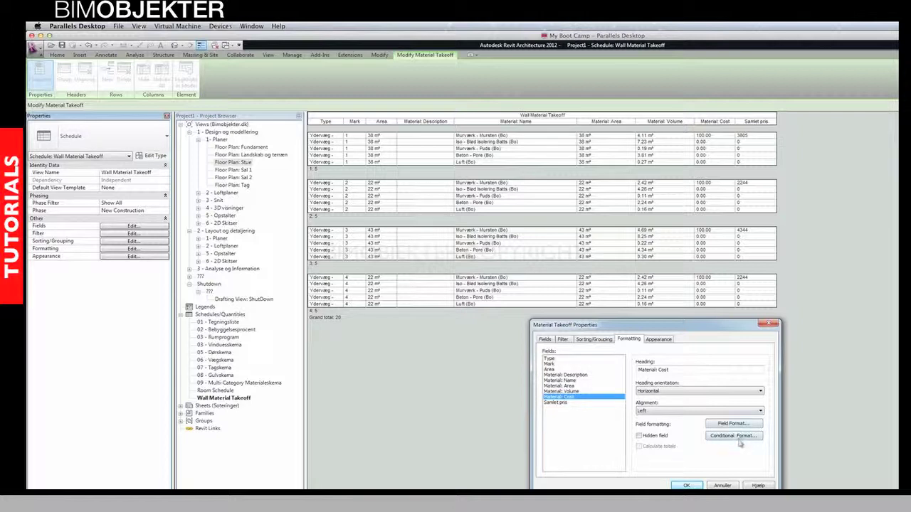
pyautogui.click(734, 436)
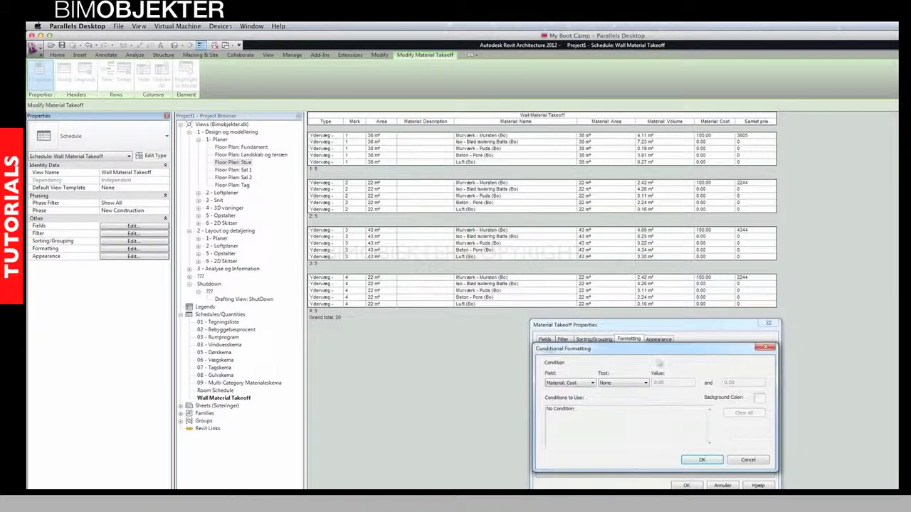
pyautogui.click(601, 383)
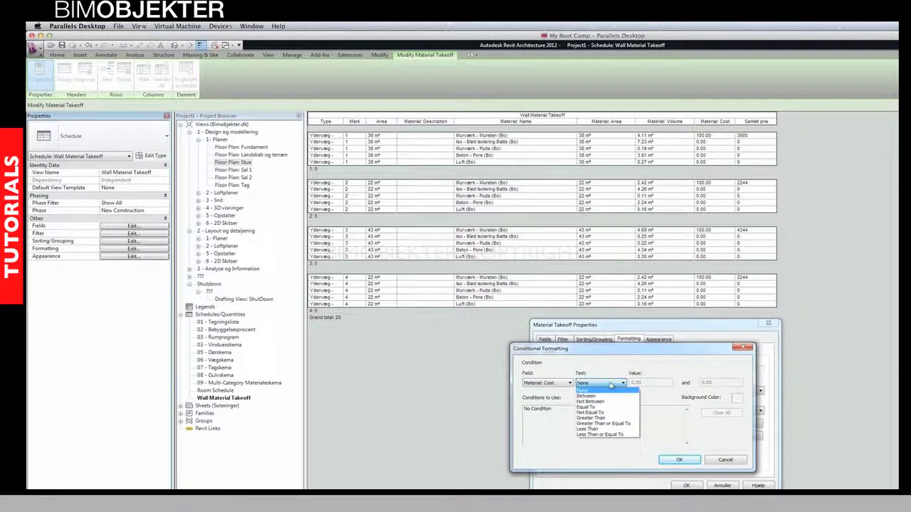
pyautogui.click(607, 430)
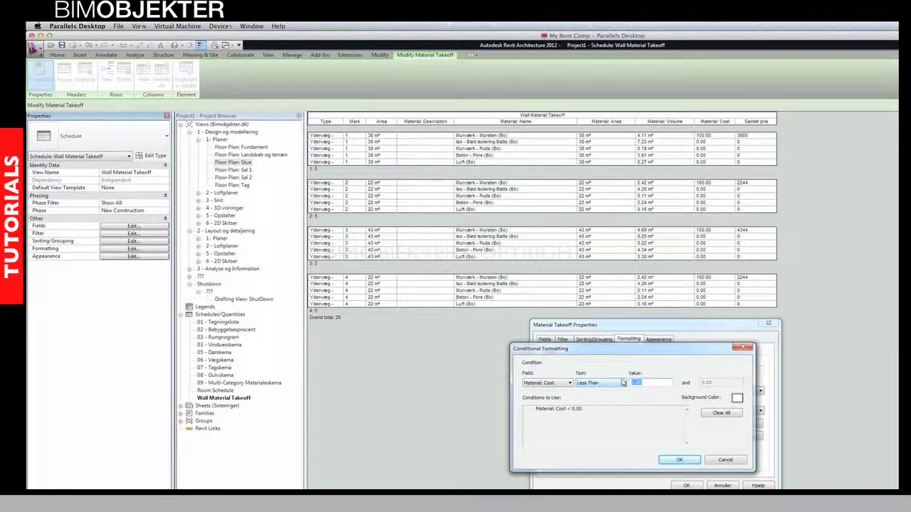
pyautogui.click(737, 399)
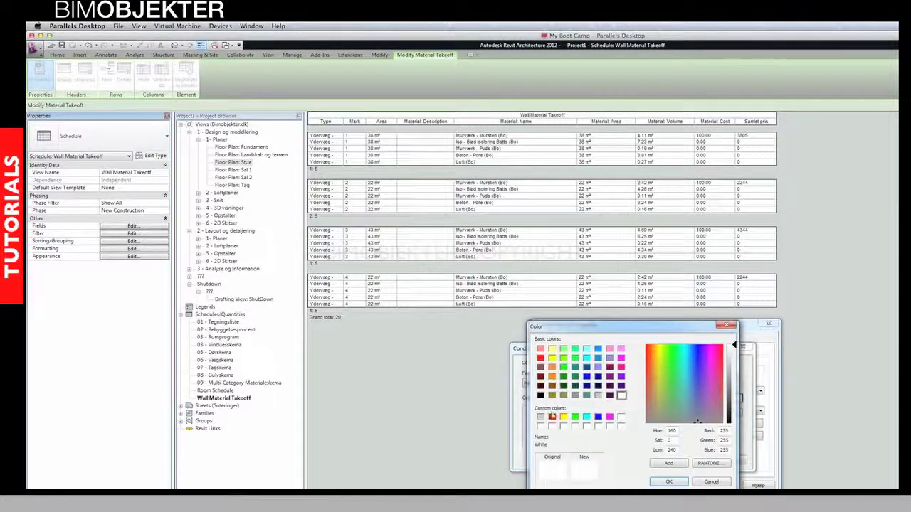
pyautogui.click(552, 417)
pyautogui.click(669, 482)
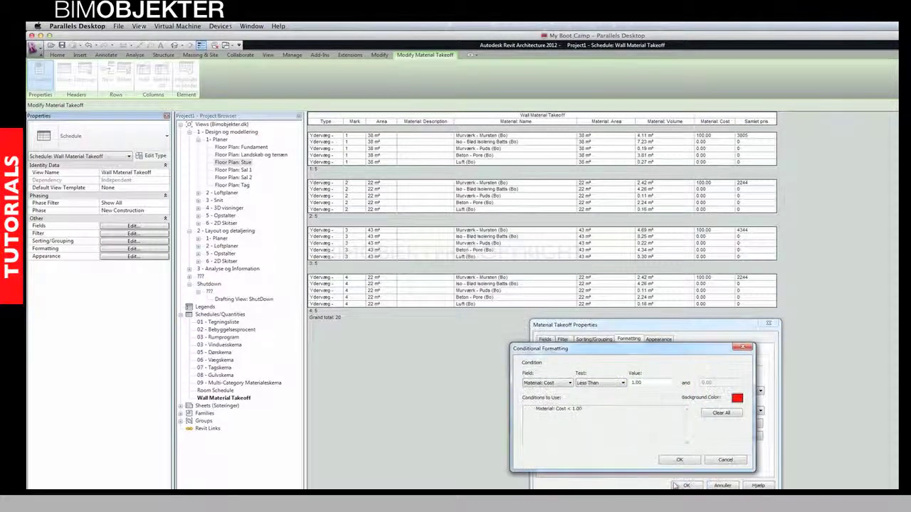
pyautogui.click(675, 464)
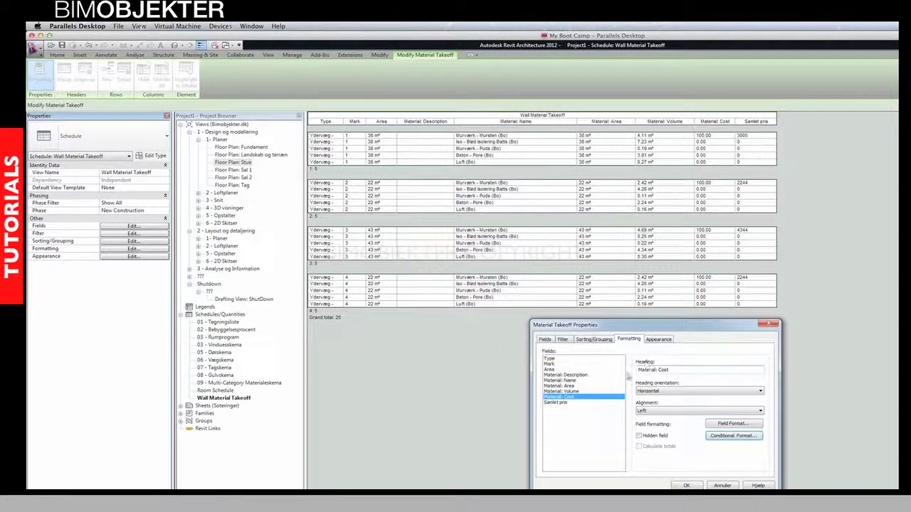
# Step: Add conditional formatting to the Samlet pris field with a green background for values greater than 0, and apply the formatting to the takeoff
pyautogui.click(562, 403)
pyautogui.click(733, 435)
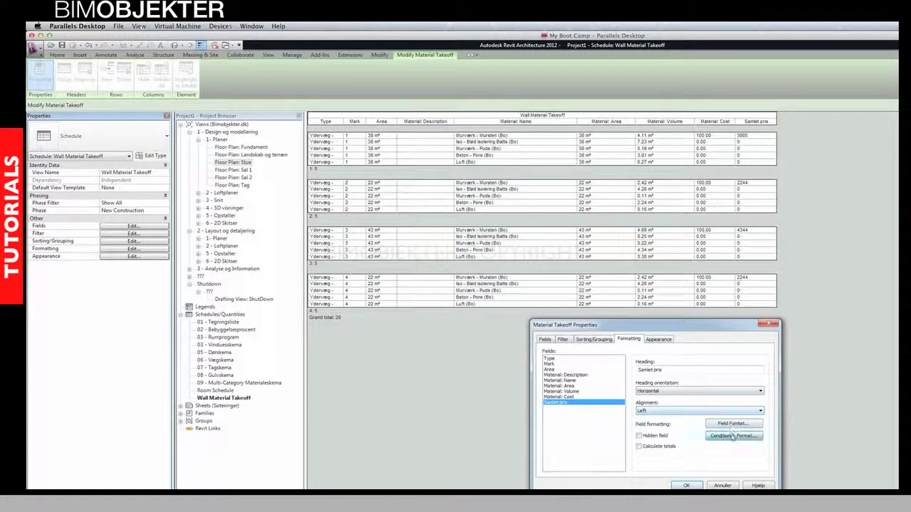
pyautogui.click(611, 384)
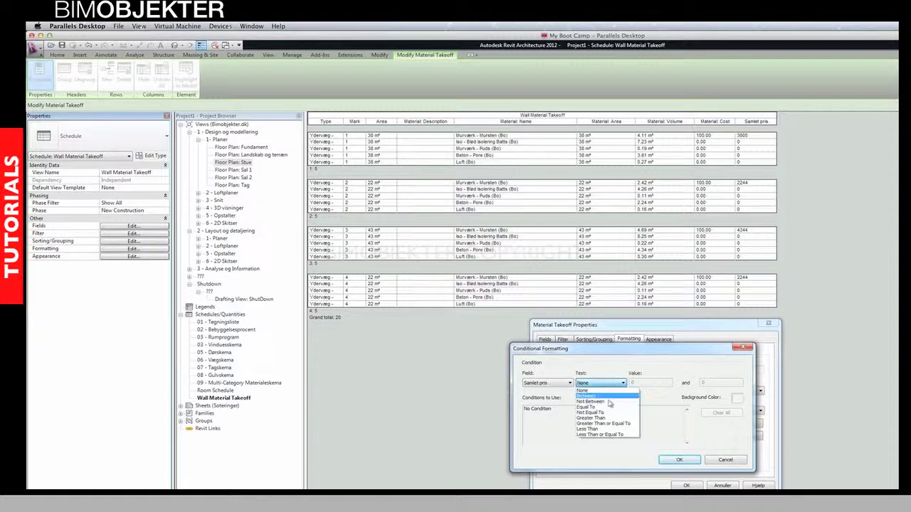
pyautogui.click(606, 418)
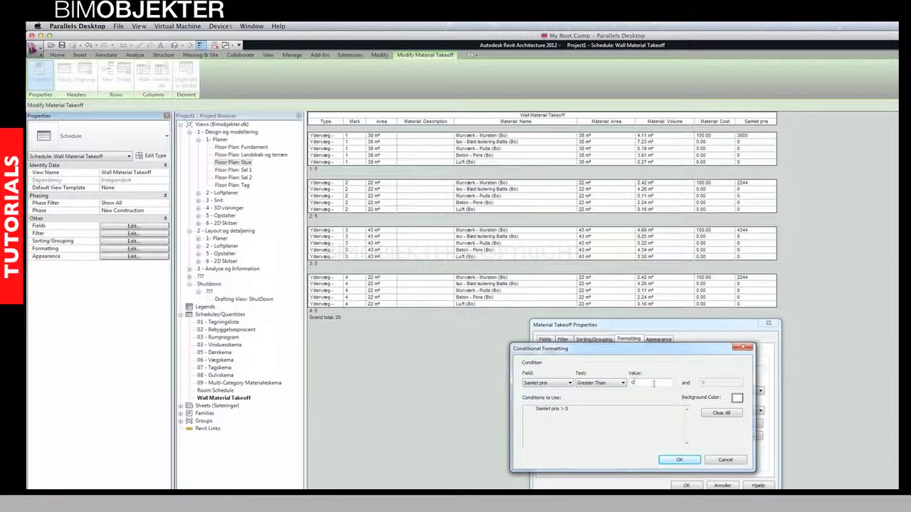
pyautogui.click(737, 398)
pyautogui.click(574, 417)
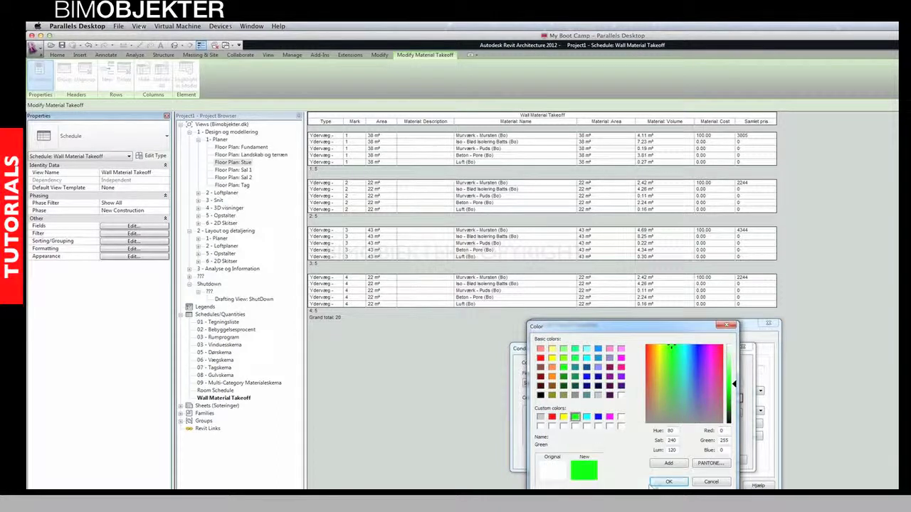
pyautogui.click(668, 482)
pyautogui.click(679, 460)
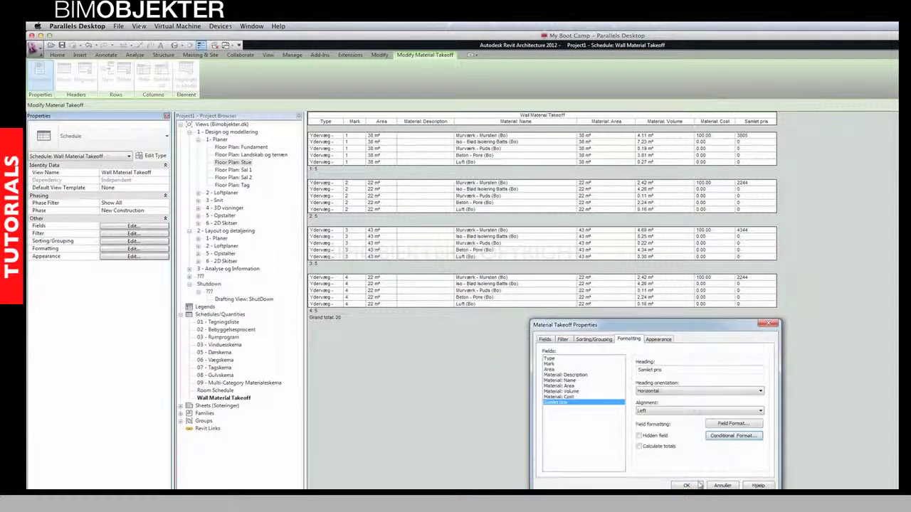
pyautogui.click(686, 485)
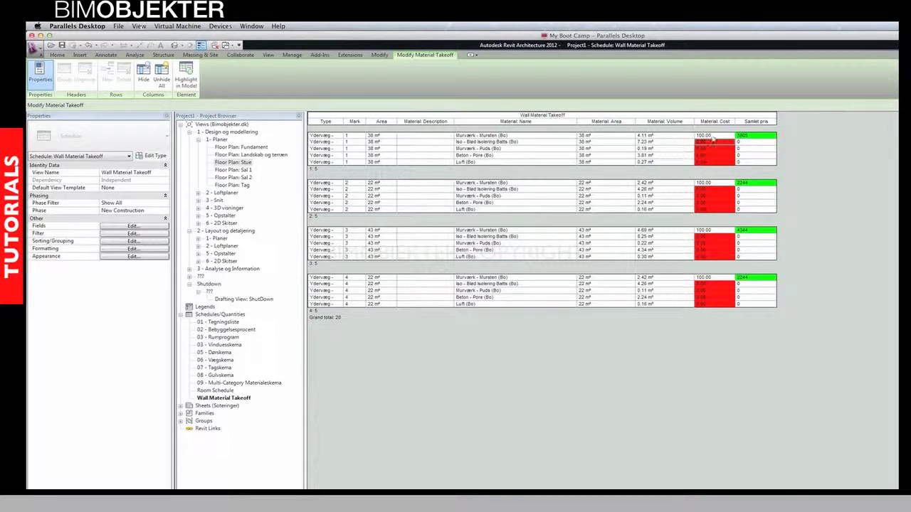
# Step: Turn on Calculate totals for the Samlet pris field in the takeoff formatting
pyautogui.click(143, 226)
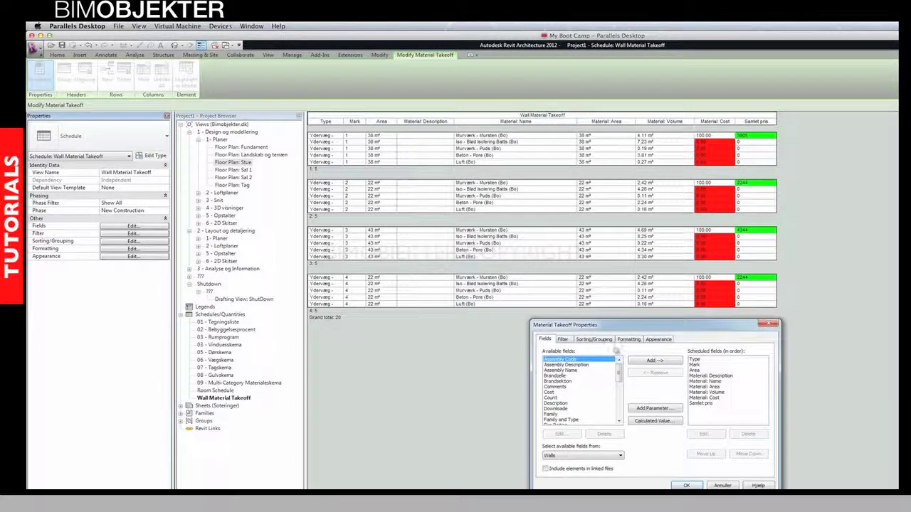
pyautogui.click(628, 340)
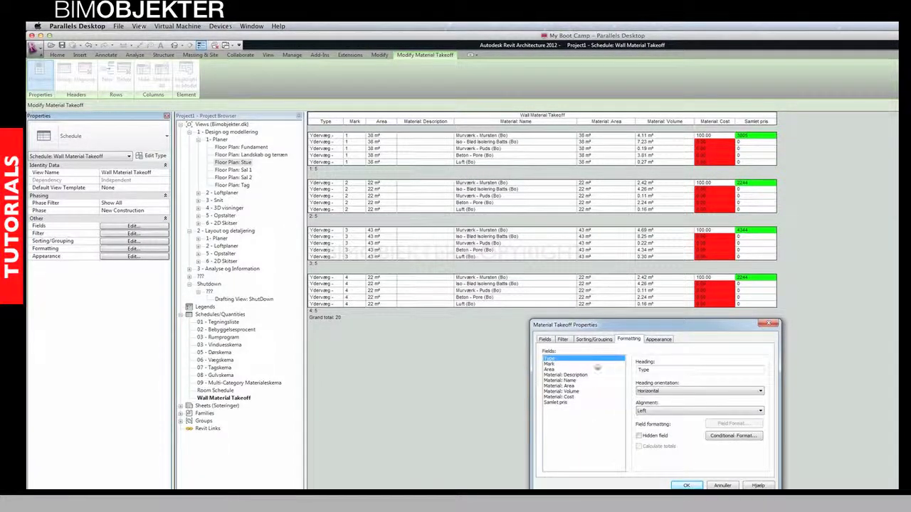
pyautogui.click(558, 403)
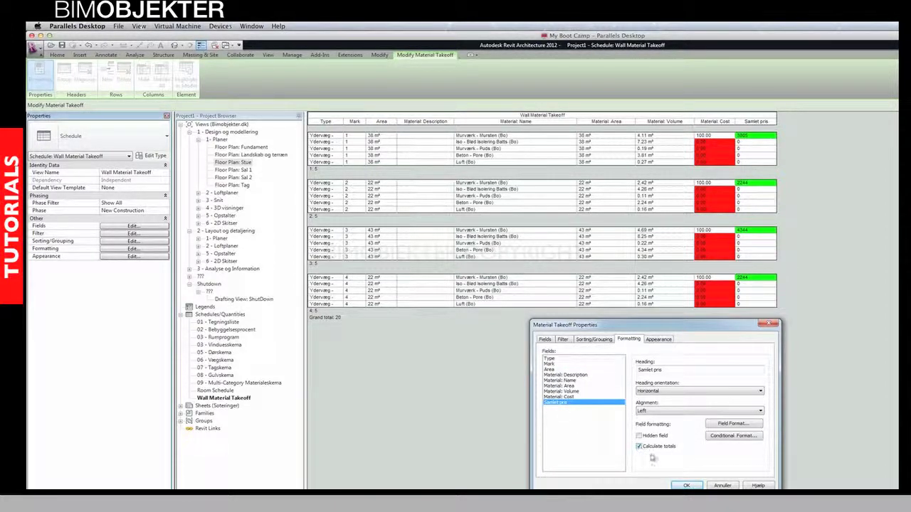
pyautogui.click(686, 485)
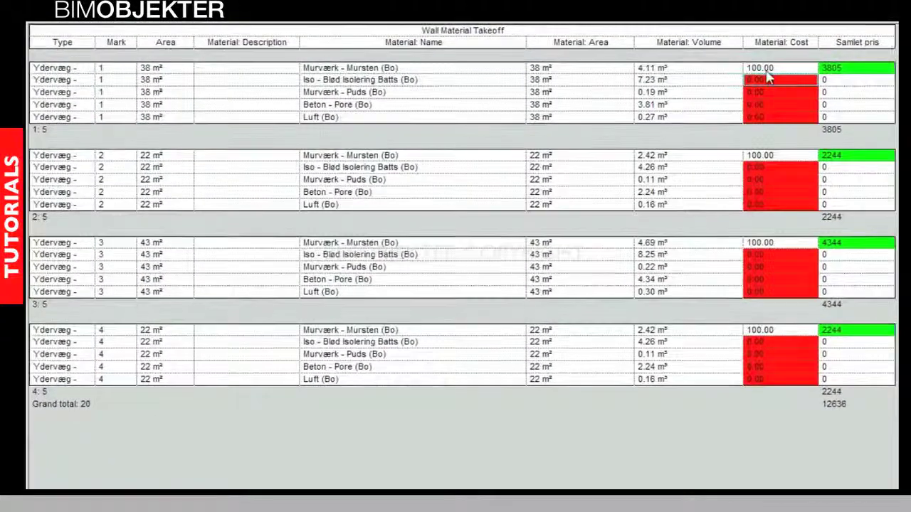
# Step: Set the Material: Cost of Iso - Blød Isolering Batts to 30 and of Murværk - Puds to 50
pyautogui.click(768, 79)
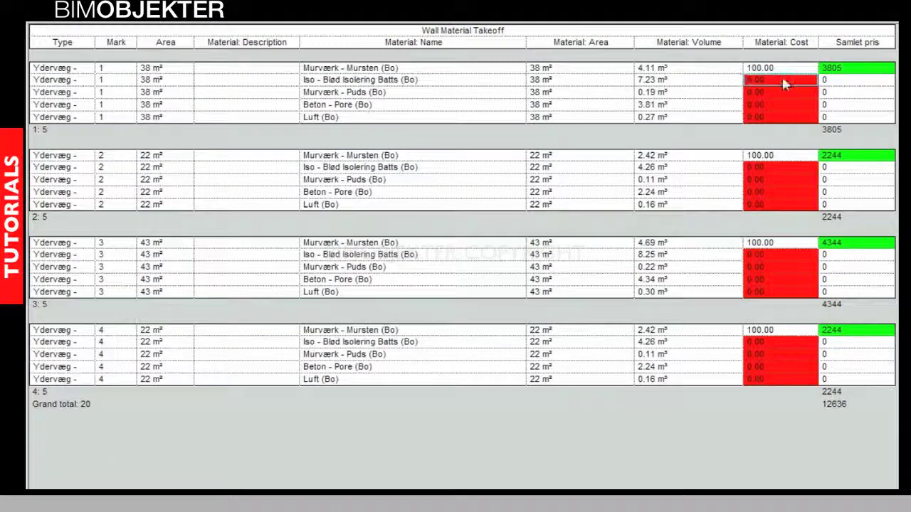
pyautogui.click(786, 82)
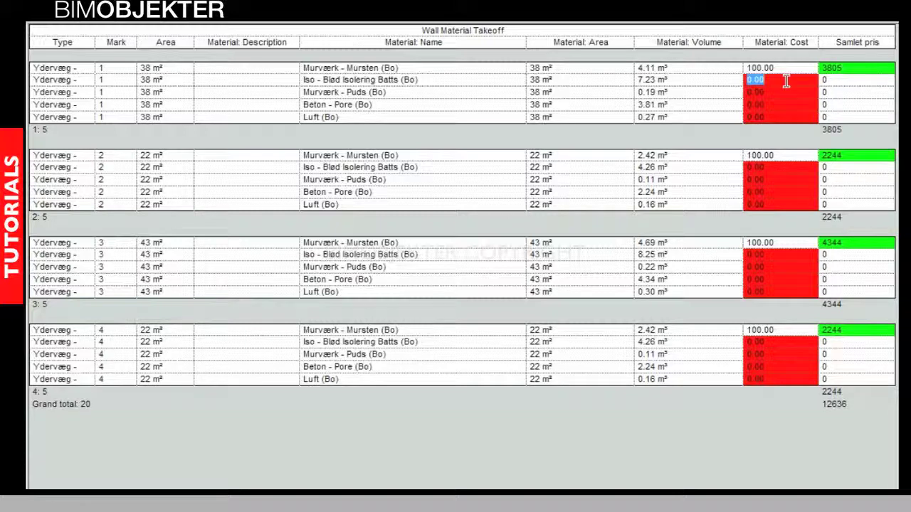
pyautogui.write('90')
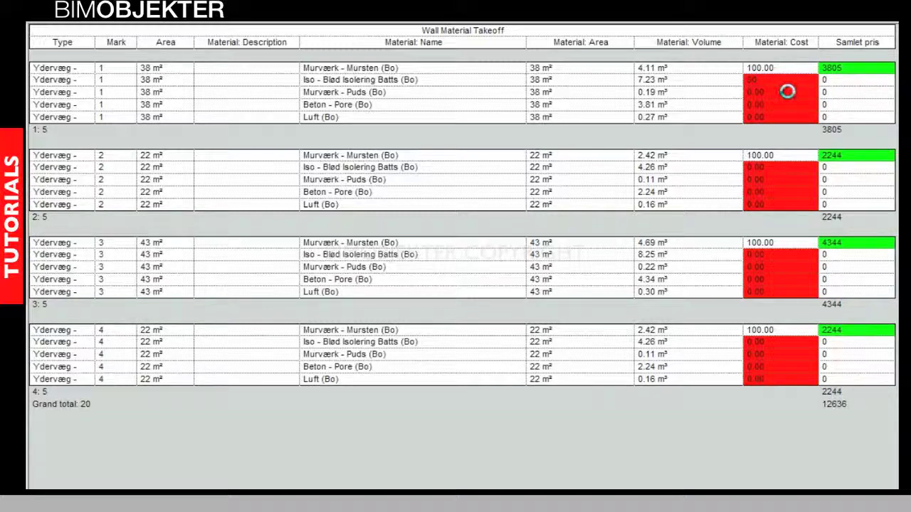
pyautogui.click(789, 92)
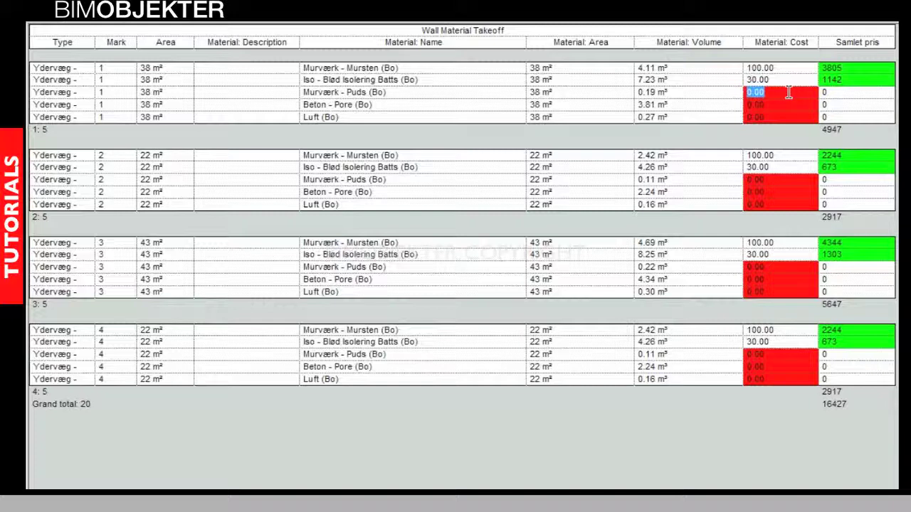
pyautogui.write('50')
# Step: Set the Material: Cost of Beton - Pore to 200 and of Luft to 0
pyautogui.click(790, 104)
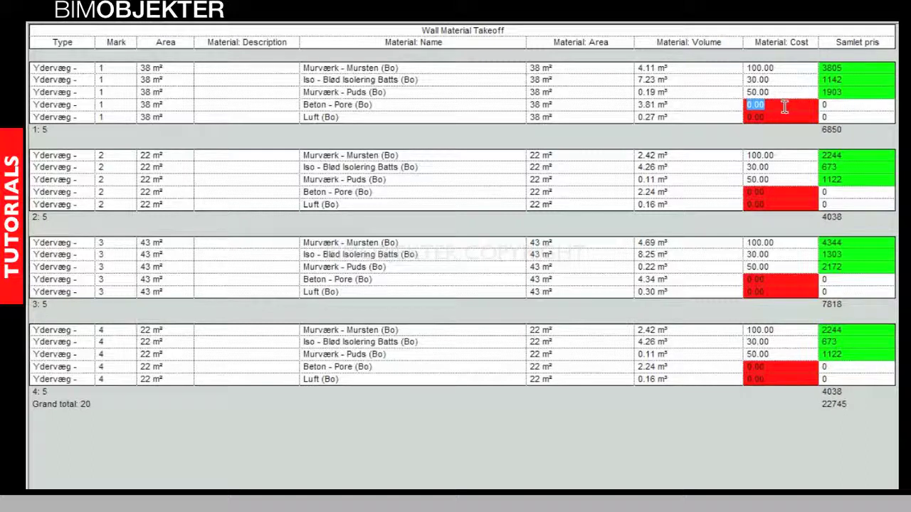
pyautogui.write('1')
pyautogui.write('00')
pyautogui.click(789, 117)
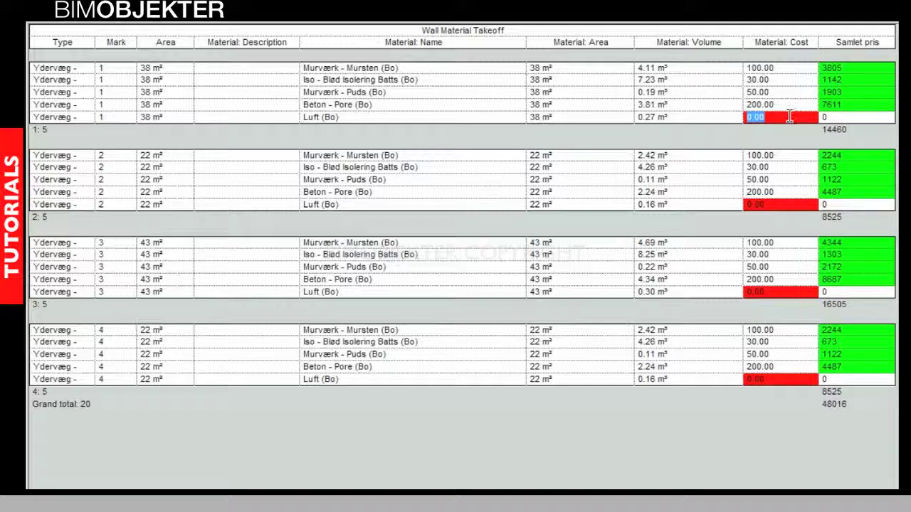
pyautogui.write('0')
pyautogui.click(779, 171)
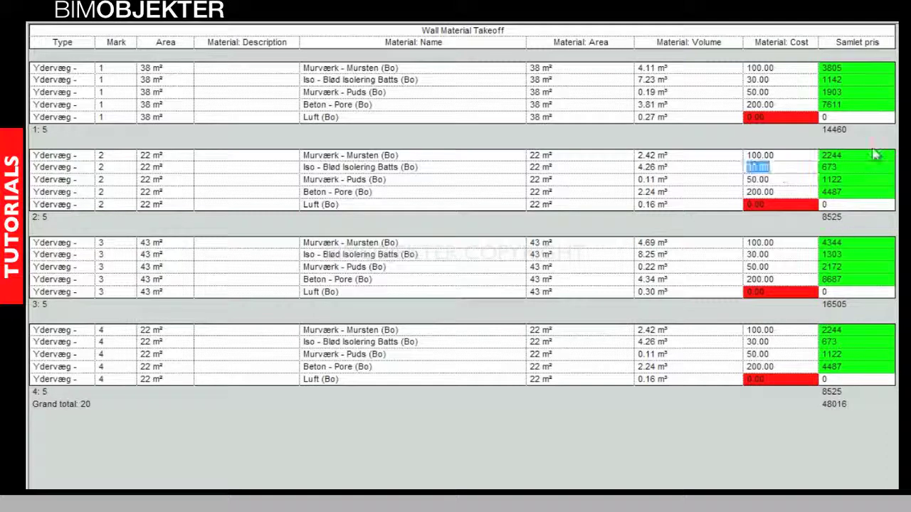
pyautogui.press('End')
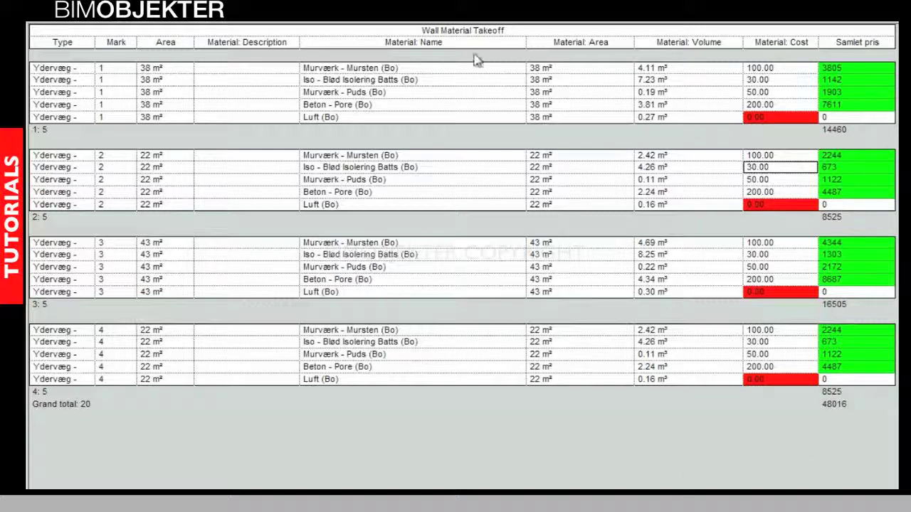
# Step: Narrow the Material: Name, Material: Volume and Material: Area columns of the takeoff
pyautogui.moveTo(525, 42); pyautogui.dragTo(491, 47)
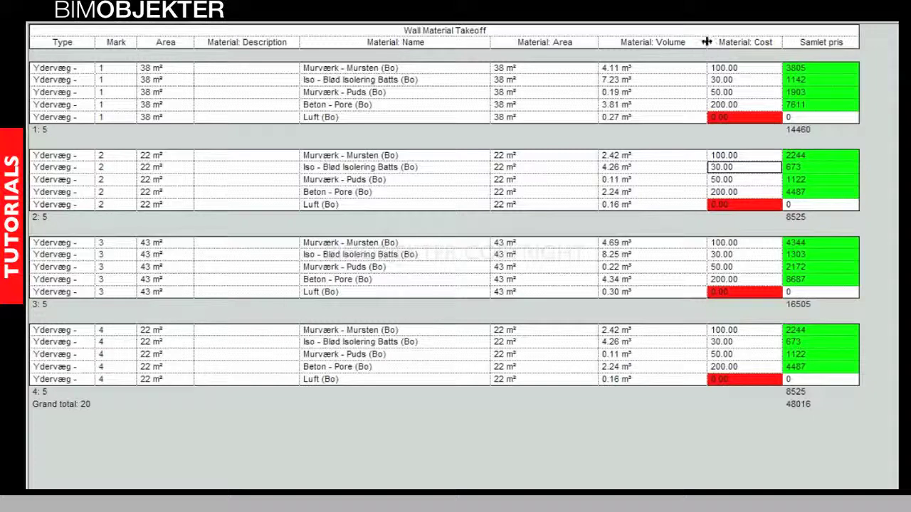
pyautogui.moveTo(705, 41); pyautogui.dragTo(681, 54)
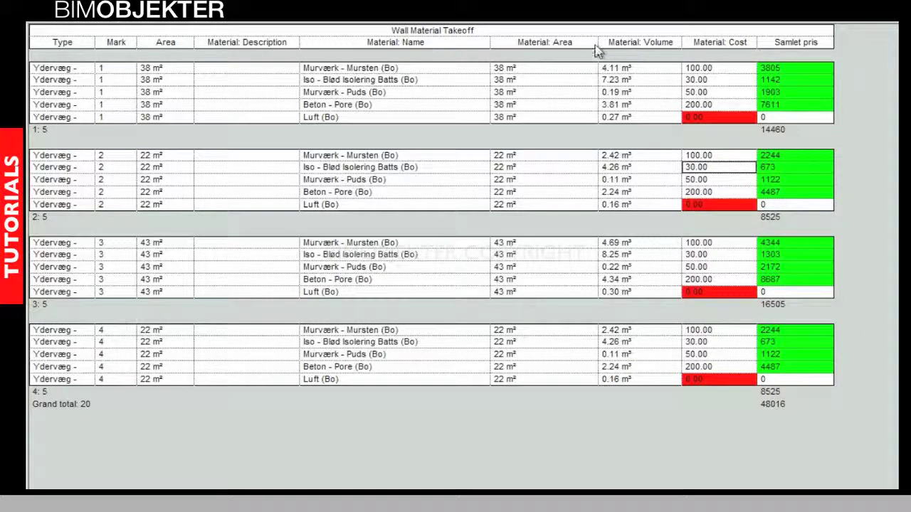
pyautogui.moveTo(596, 41); pyautogui.dragTo(581, 44)
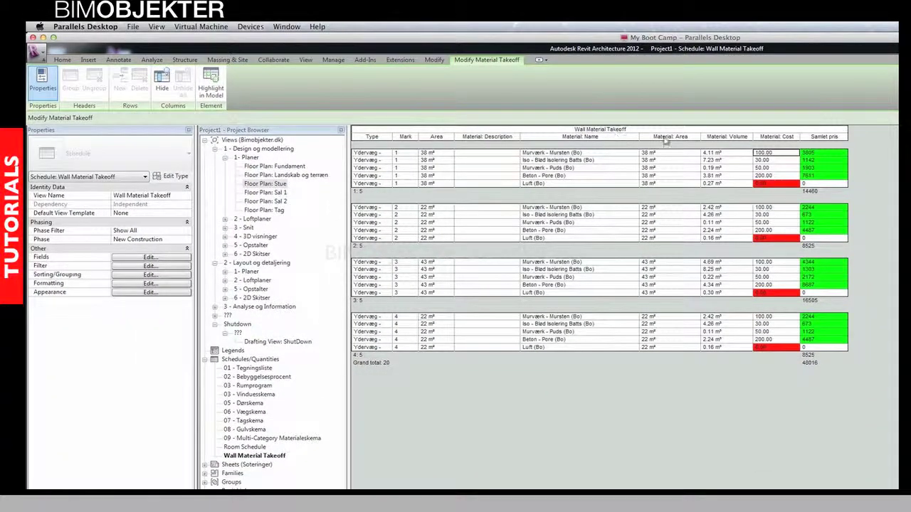
# Step: Group the Material: Name and Material: Area column headers under a shared header titled Materiale info
pyautogui.moveTo(680, 139); pyautogui.dragTo(627, 142)
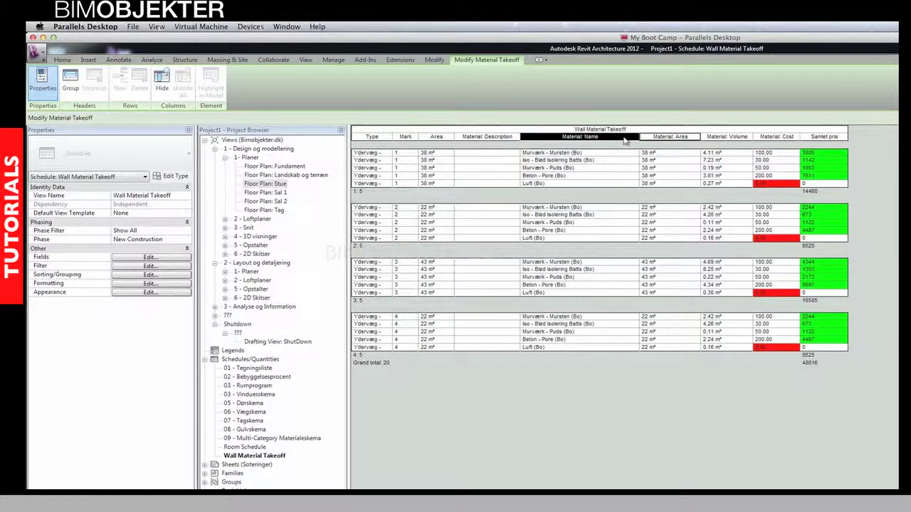
pyautogui.click(71, 77)
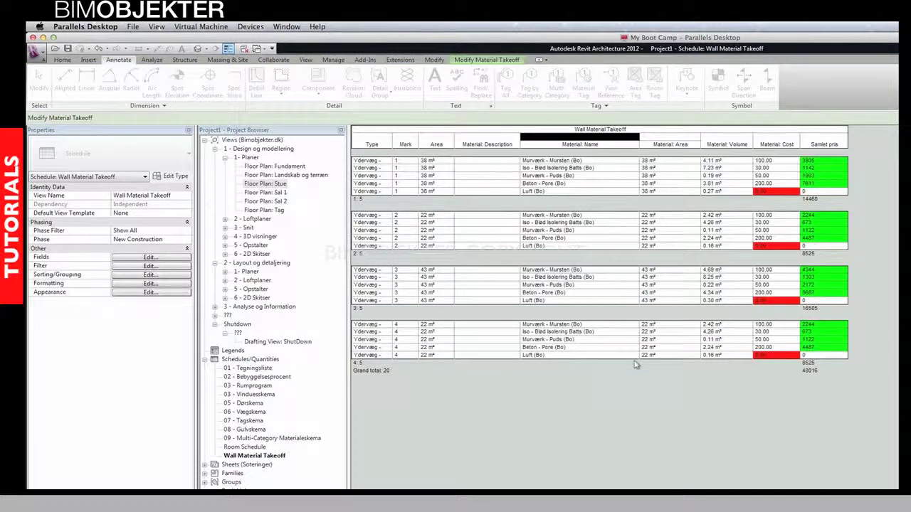
pyautogui.click(626, 139)
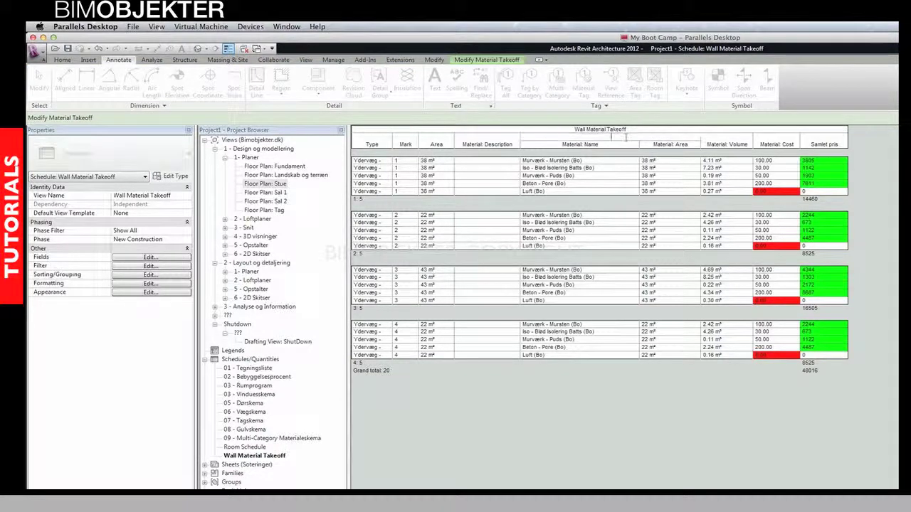
pyautogui.write('Materiale info')
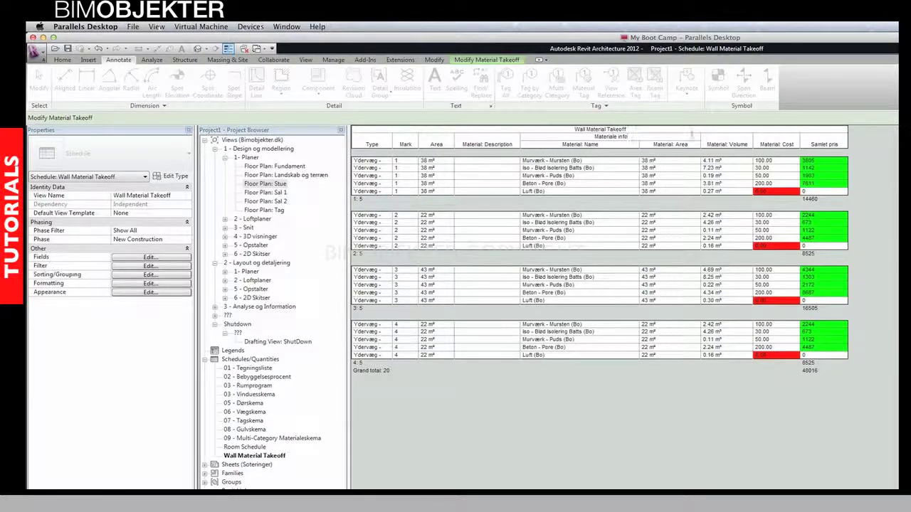
# Step: Select the Material: Cost and Samlet pris column headers together
pyautogui.click(811, 139)
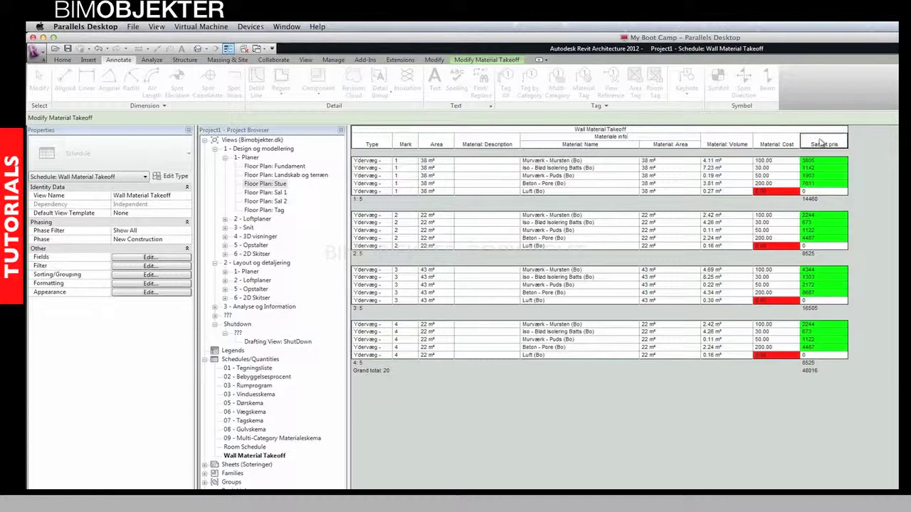
pyautogui.moveTo(789, 141); pyautogui.dragTo(808, 143)
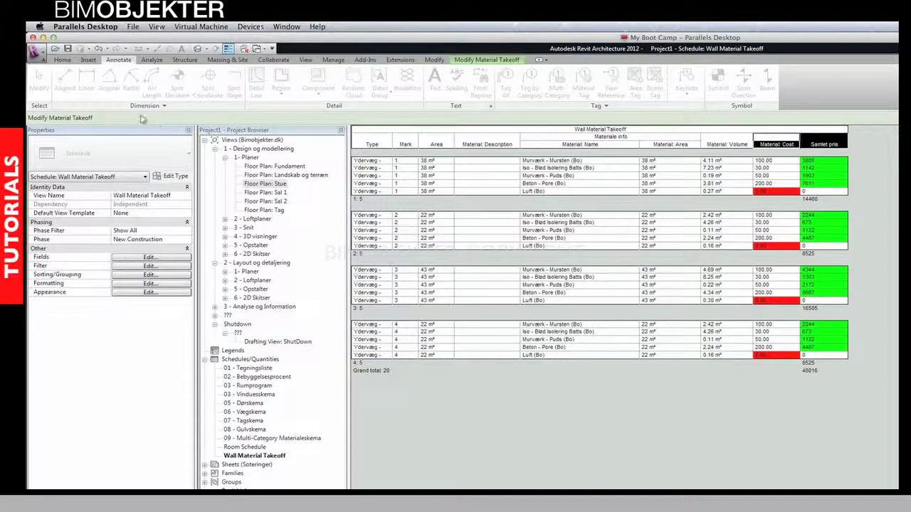